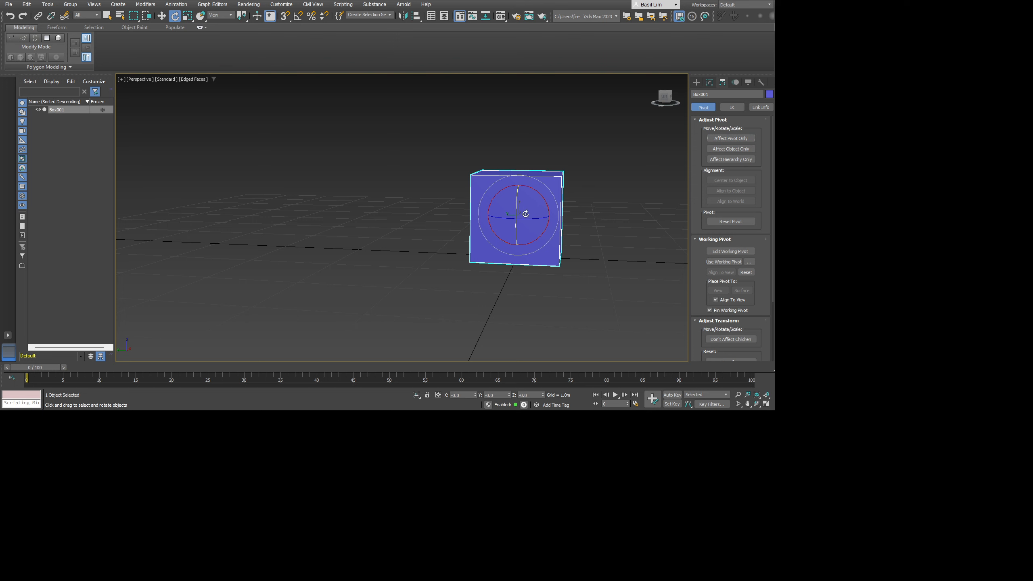
Step: Undo the last pivot changes on the box
{"action": "key", "text": "w"}
{"action": "middle_click_drag", "start_coordinate": [548, 196], "coordinate": [554, 211], "text": "alt"}
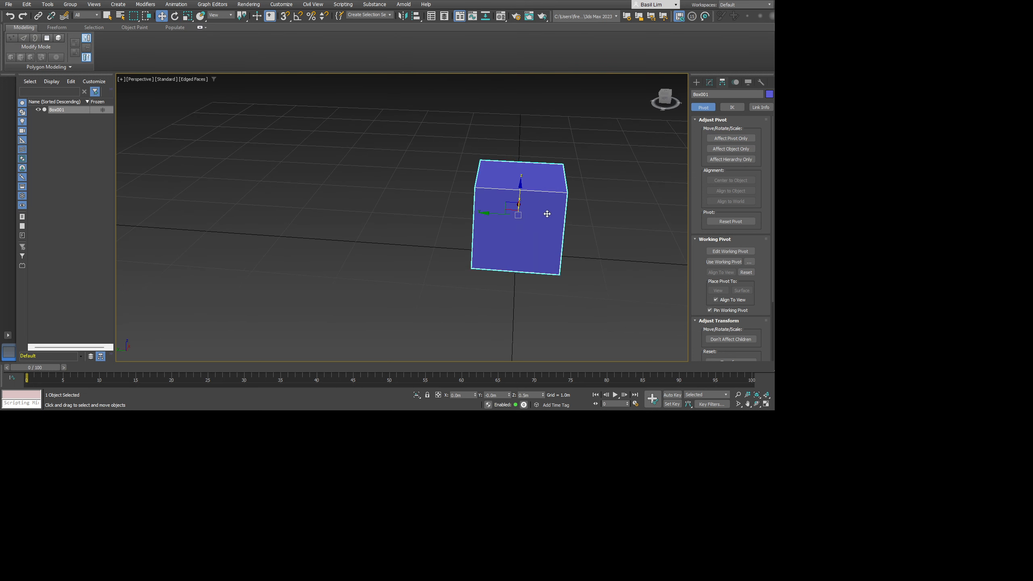
{"action": "key", "text": "ctrl+z"}
{"action": "middle_click_drag", "start_coordinate": [527, 261], "coordinate": [556, 271], "text": "alt"}
{"action": "key", "text": "ctrl+z"}
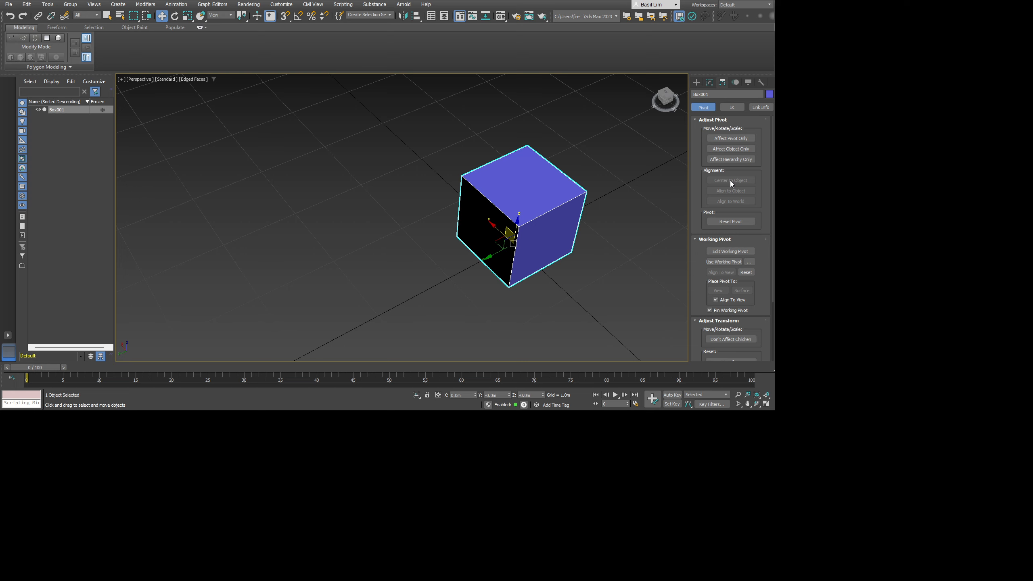
{"action": "middle_click_drag", "start_coordinate": [595, 189], "coordinate": [468, 162], "text": "alt"}
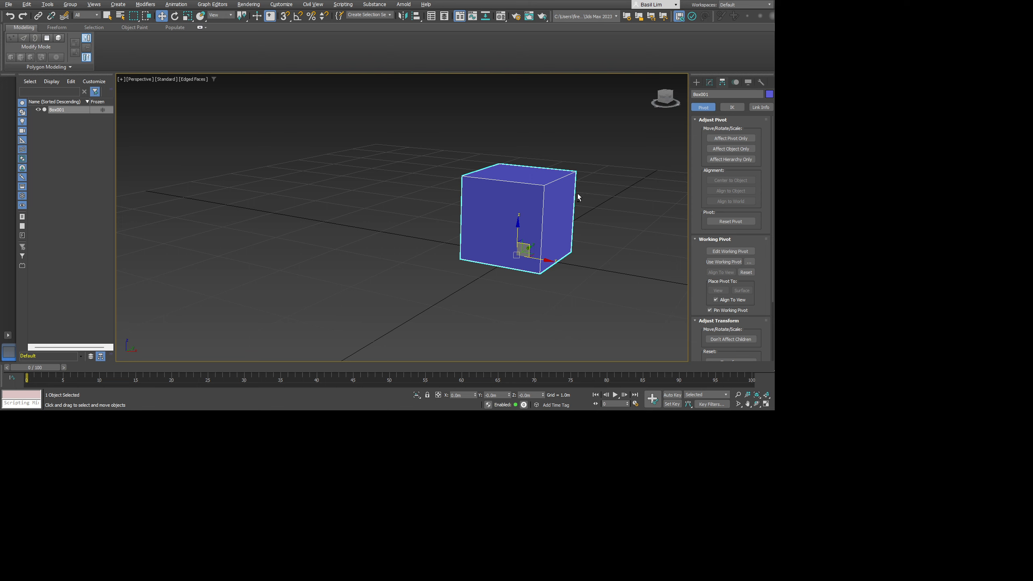
{"action": "middle_click_drag", "start_coordinate": [577, 193], "coordinate": [568, 249], "text": "alt"}
Step: Try scaling the box uniformly about its base pivot, then cancel the scaling and return to the Rotate tool
{"action": "key", "text": "e"}
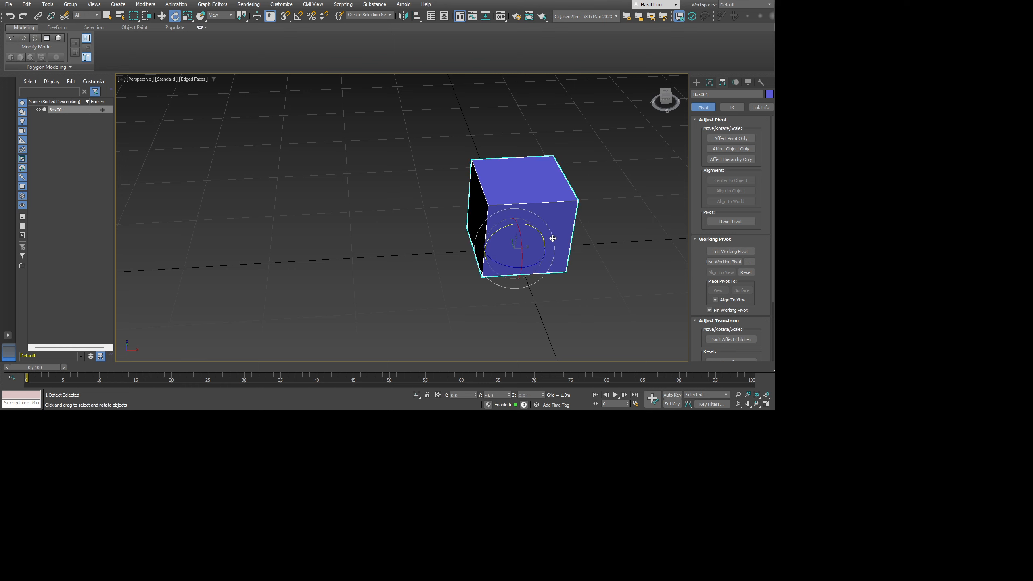
{"action": "key", "text": "r"}
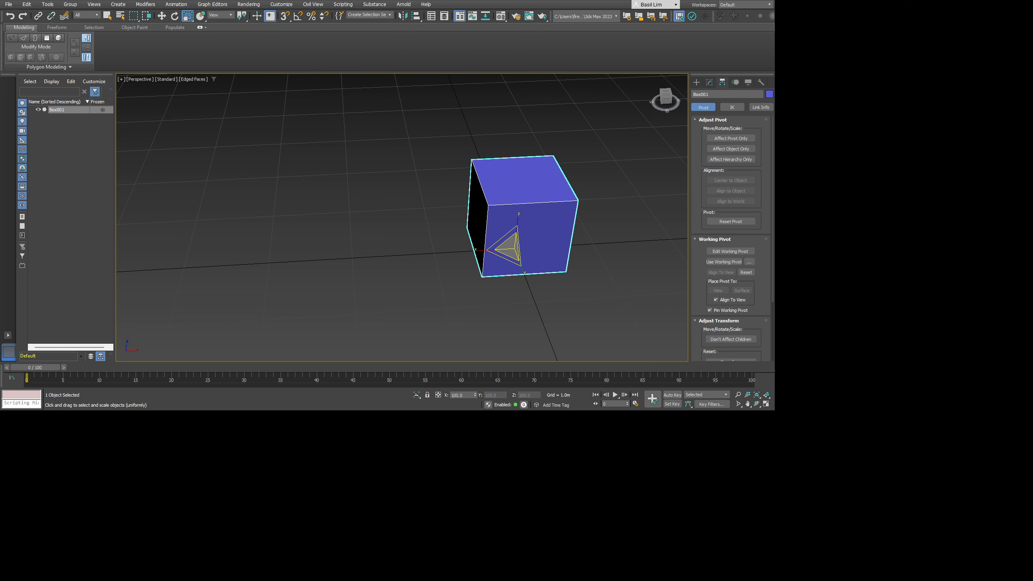
{"action": "middle_click_drag", "start_coordinate": [509, 225], "coordinate": [543, 230], "text": "alt"}
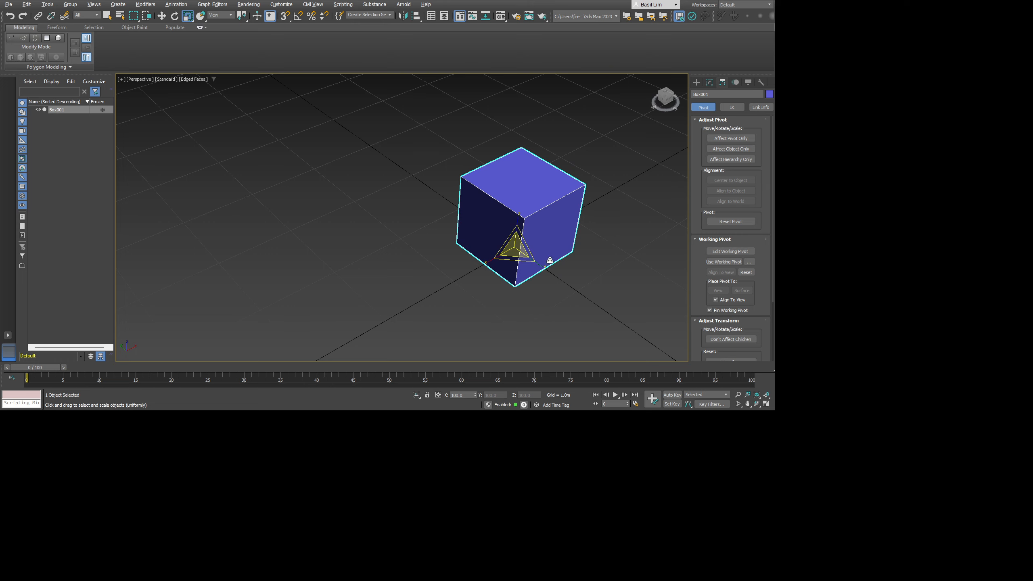
{"action": "left_click_drag", "start_coordinate": [539, 263], "coordinate": [570, 288]}
{"action": "right_click", "coordinate": [570, 288]}
{"action": "key", "text": "e"}
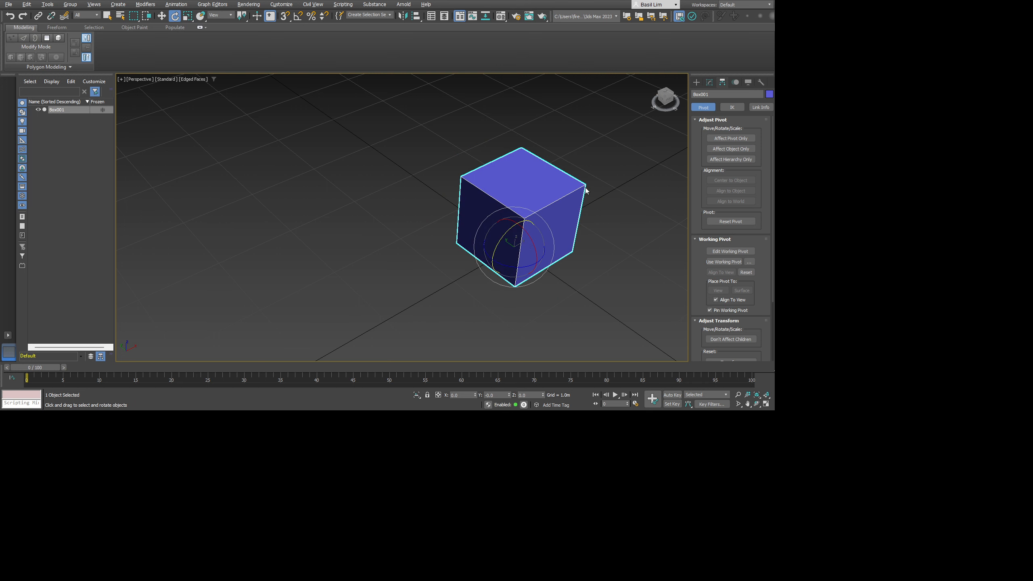
Step: Add an Edit Poly modifier to the box
{"action": "left_click", "coordinate": [710, 82]}
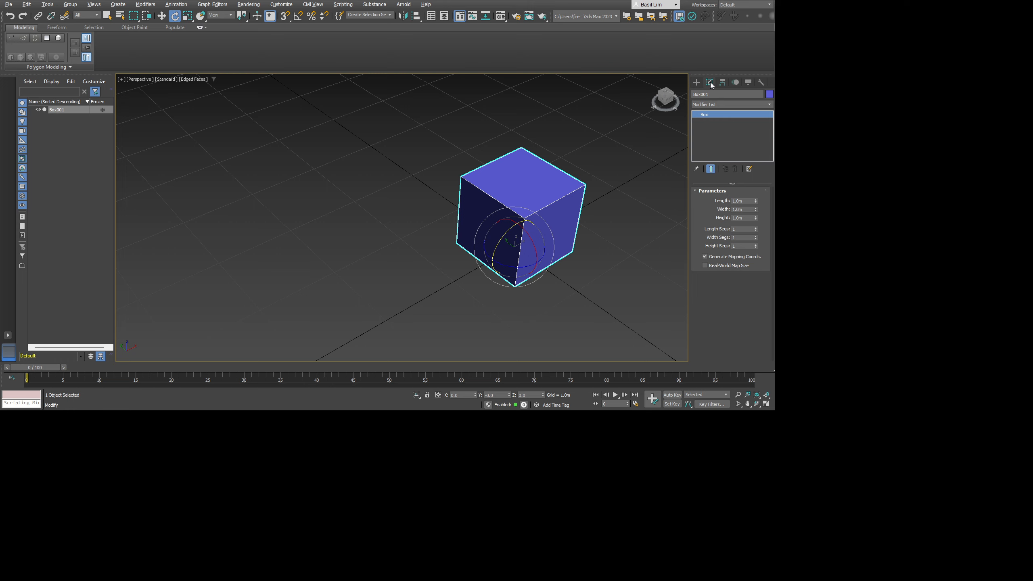
{"action": "left_click", "coordinate": [728, 106]}
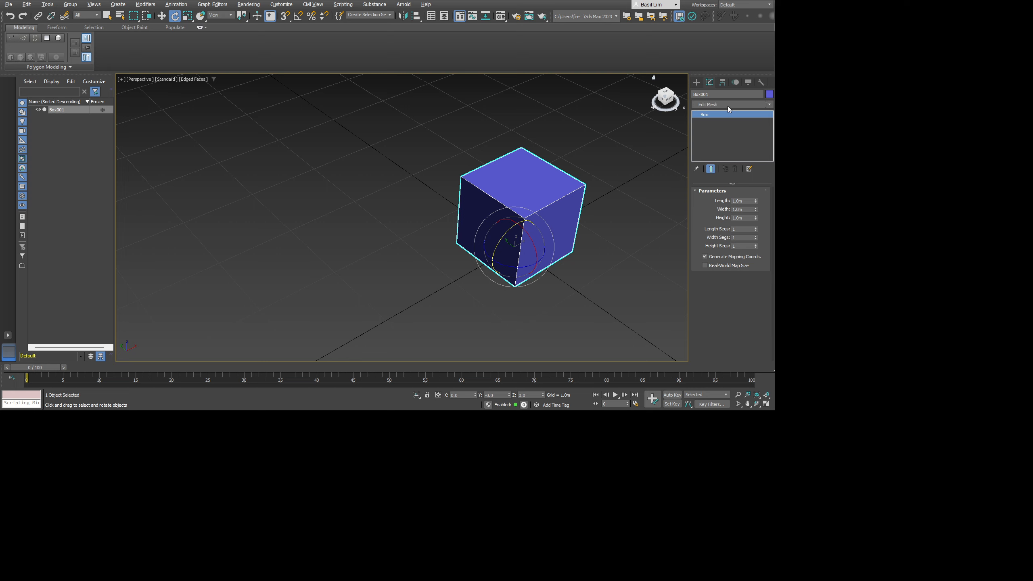
{"action": "left_click", "coordinate": [723, 136]}
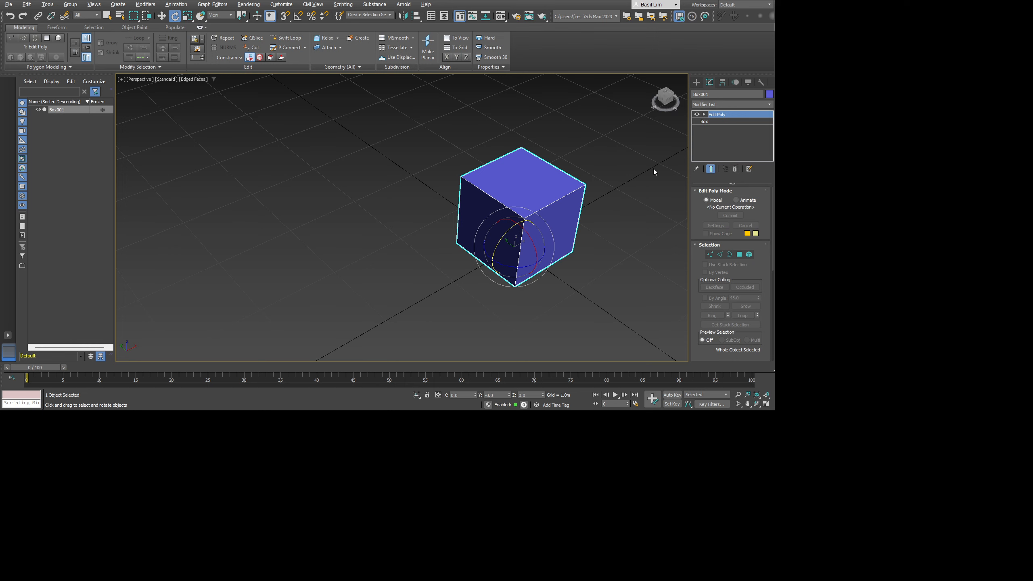
Step: Widen the command panel to two columns so more of the Edit Poly rollouts fit
{"action": "scroll", "coordinate": [752, 303], "scroll_direction": "down", "scroll_amount": 5}
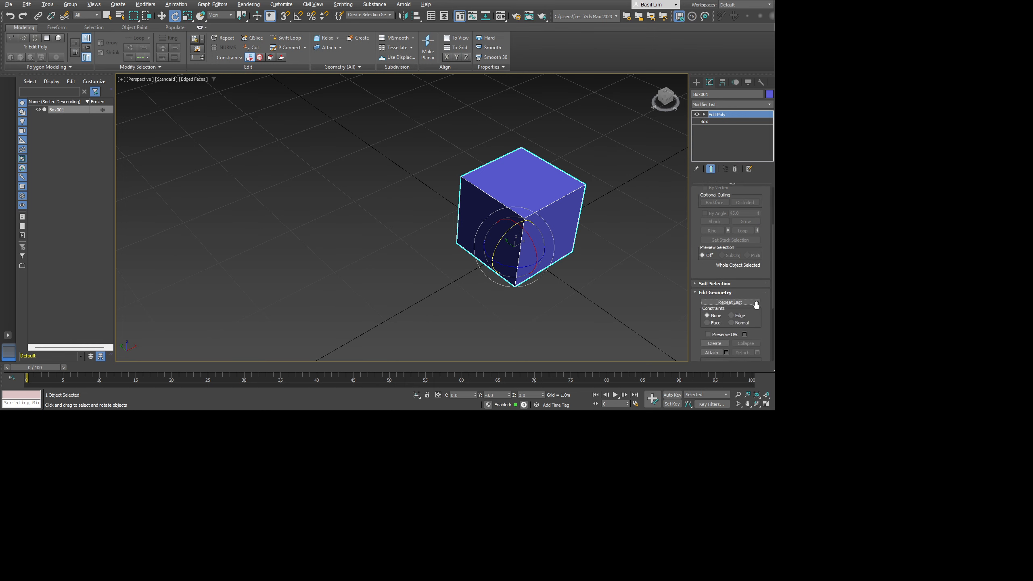
{"action": "scroll", "coordinate": [754, 306], "scroll_direction": "up", "scroll_amount": 5}
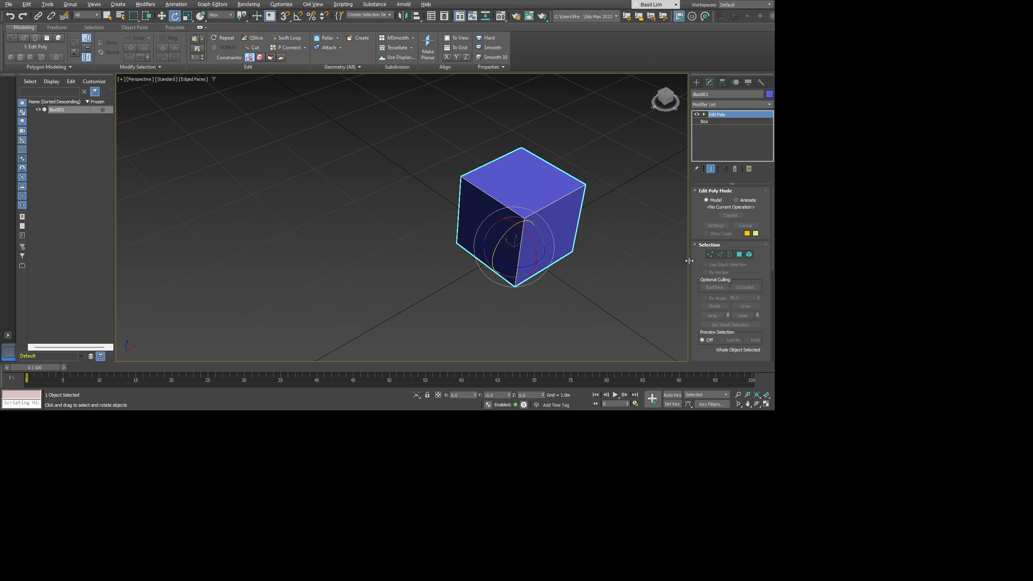
{"action": "left_click_drag", "start_coordinate": [689, 261], "coordinate": [614, 260]}
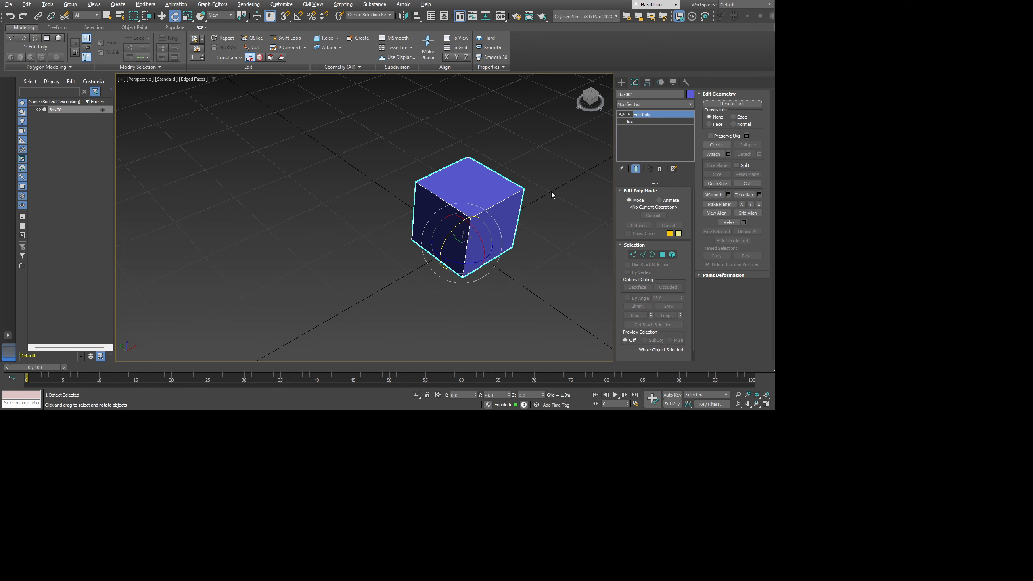
Step: Try moving one upper corner vertex of the box freely outward and upward, then undo the moves
{"action": "middle_click_drag", "start_coordinate": [551, 195], "coordinate": [486, 204]}
{"action": "key", "text": "w"}
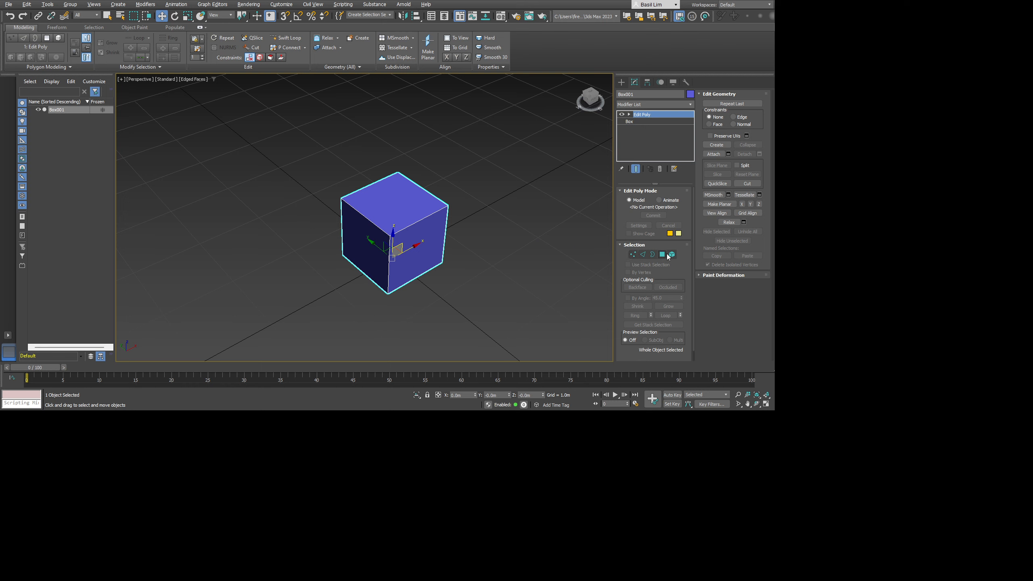
{"action": "left_click", "coordinate": [633, 254]}
{"action": "left_click_drag", "start_coordinate": [461, 167], "coordinate": [561, 241]}
{"action": "middle_click_drag", "start_coordinate": [546, 270], "coordinate": [561, 233], "text": "alt"}
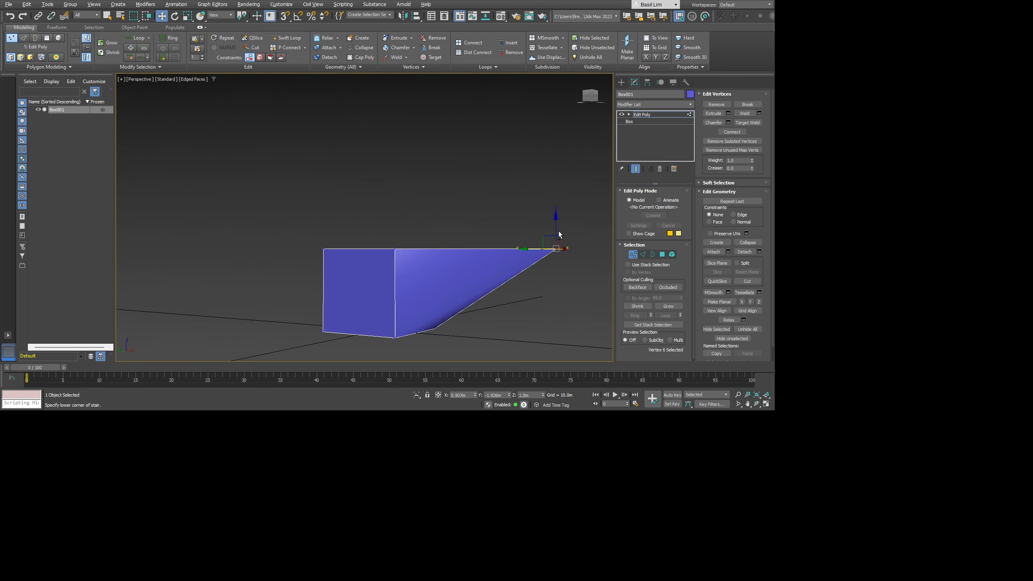
{"action": "left_click_drag", "start_coordinate": [546, 236], "coordinate": [437, 111]}
{"action": "middle_click_drag", "start_coordinate": [465, 233], "coordinate": [447, 268], "text": "alt"}
{"action": "mouse_move", "coordinate": [374, 225]}
{"action": "middle_mouse_down", "text": "alt"}
{"action": "mouse_move", "coordinate": [390, 214]}
{"action": "mouse_move", "coordinate": [391, 234]}
{"action": "middle_mouse_up", "text": "alt"}
{"action": "middle_click_drag", "start_coordinate": [440, 170], "coordinate": [430, 232], "text": "alt"}
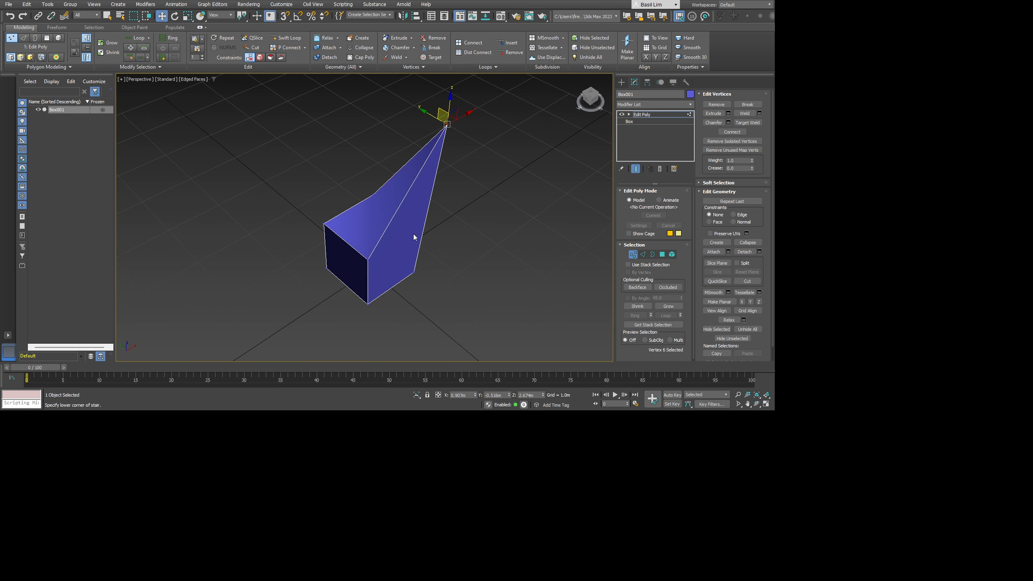
{"action": "middle_click_drag", "start_coordinate": [399, 236], "coordinate": [466, 270], "text": "alt"}
{"action": "key", "text": "ctrl+z"}
{"action": "key", "text": "ctrl+z"}
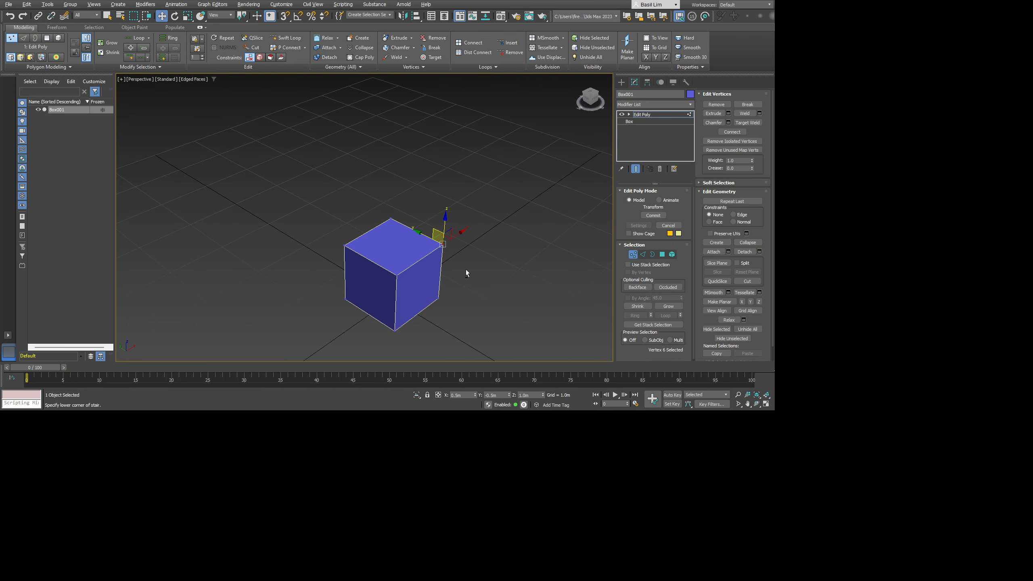
Step: Try moving one top edge of the box in Edge mode, then undo the move
{"action": "left_click", "coordinate": [642, 254]}
{"action": "left_click", "coordinate": [420, 262]}
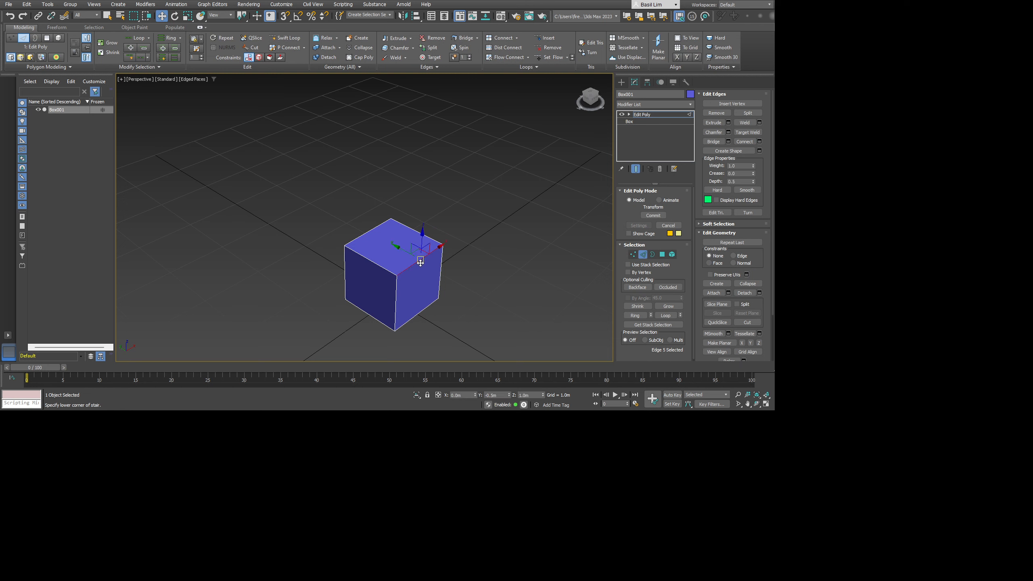
{"action": "mouse_move", "coordinate": [422, 253]}
{"action": "left_mouse_down"}
{"action": "mouse_move", "coordinate": [477, 275]}
{"action": "mouse_move", "coordinate": [422, 247]}
{"action": "left_mouse_up"}
{"action": "key", "text": "ctrl+z"}
Step: Try moving the top polygon of the box in Polygon mode, then undo the move
{"action": "left_click", "coordinate": [662, 254]}
{"action": "left_click", "coordinate": [392, 243]}
{"action": "middle_click_drag", "start_coordinate": [392, 244], "coordinate": [380, 232], "text": "alt"}
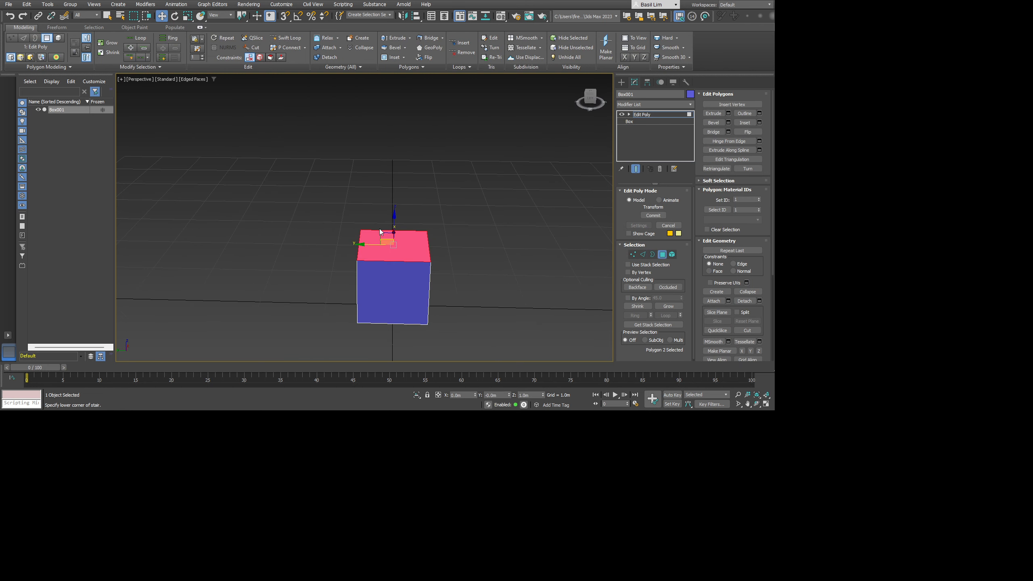
{"action": "left_click_drag", "start_coordinate": [385, 237], "coordinate": [464, 202]}
{"action": "key", "text": "ctrl+z"}
Step: Try moving the whole box as one element in Element mode, then cancel the move
{"action": "left_click", "coordinate": [673, 255]}
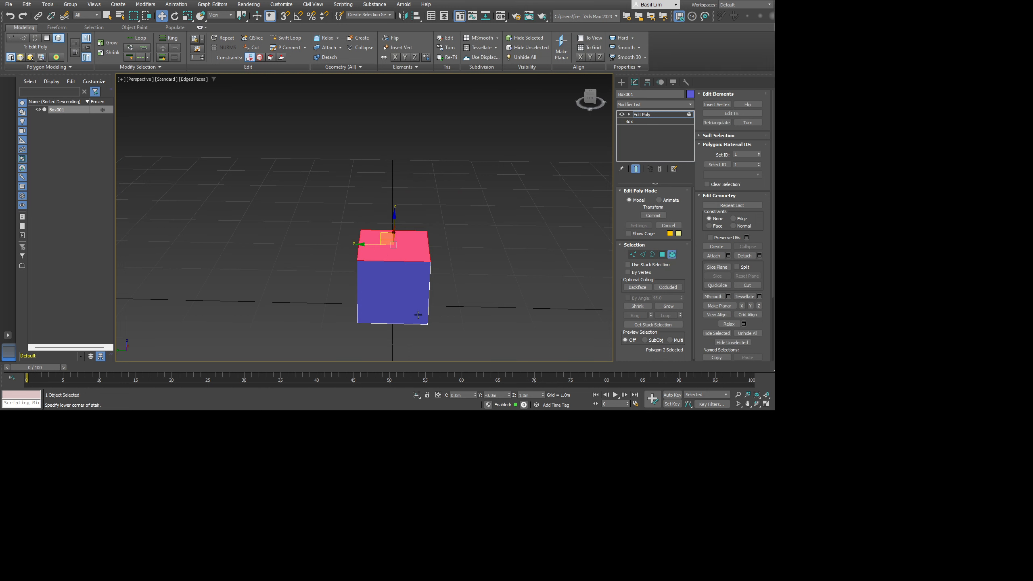
{"action": "left_click", "coordinate": [388, 264]}
{"action": "left_click_drag", "start_coordinate": [361, 243], "coordinate": [476, 298]}
{"action": "right_click", "coordinate": [476, 298]}
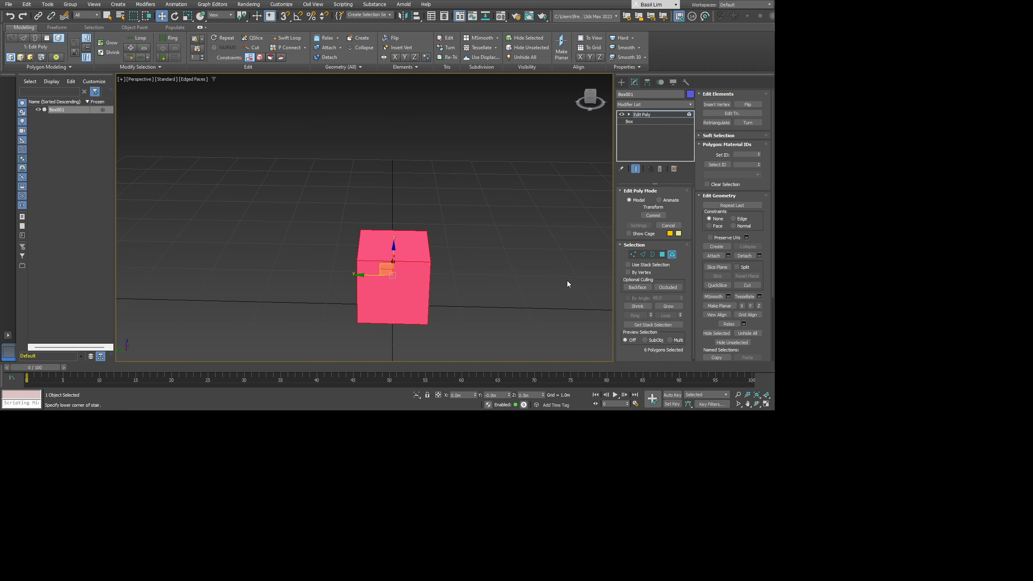
{"action": "middle_click_drag", "start_coordinate": [568, 285], "coordinate": [534, 274], "text": "alt"}
Step: Try pulling the upper corner vertex outward and upward in Vertex mode, activate Rotate on it, then undo the move
{"action": "left_click", "coordinate": [633, 255]}
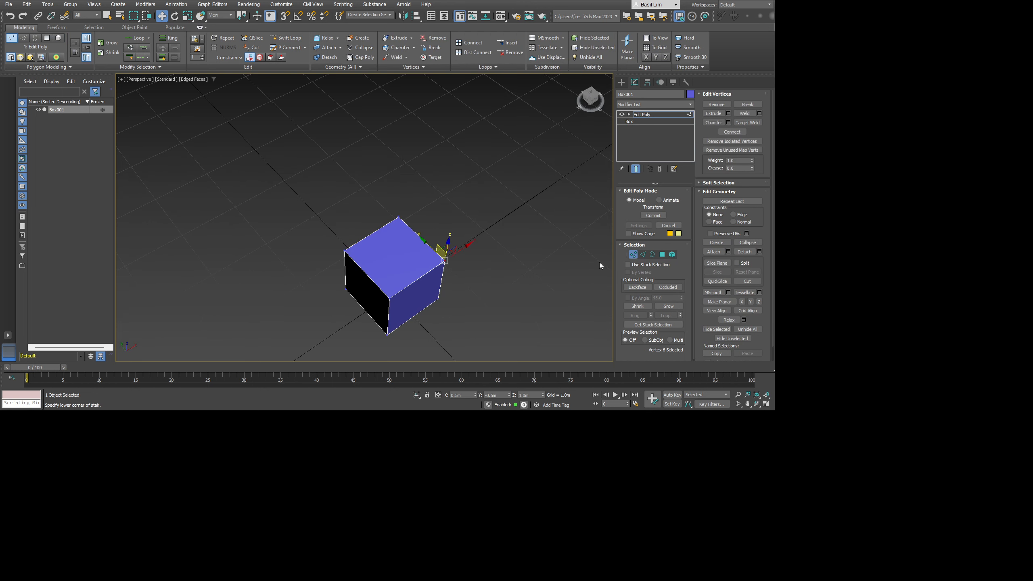
{"action": "scroll", "coordinate": [452, 279], "scroll_direction": "up", "scroll_amount": 5}
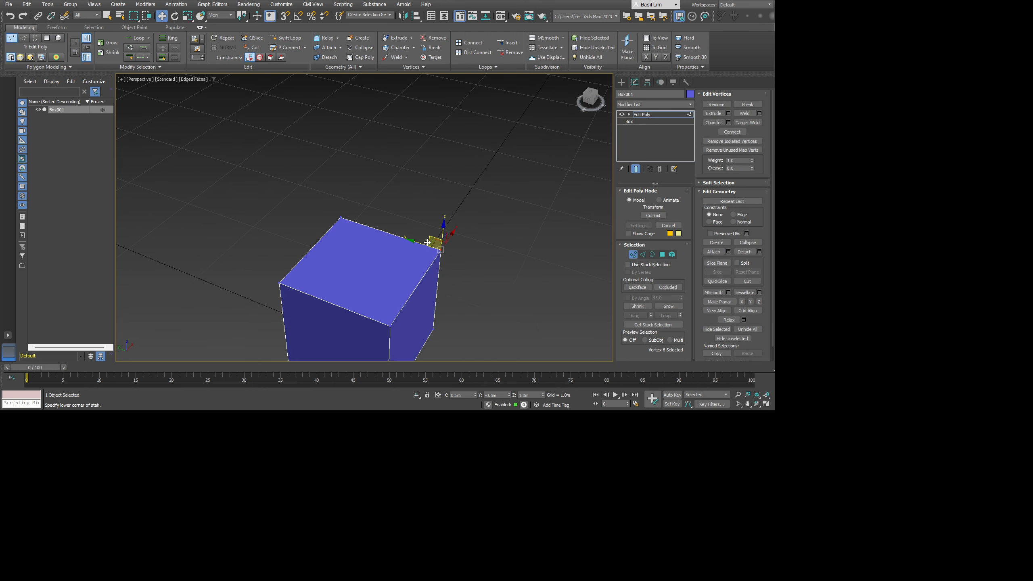
{"action": "middle_click_drag", "start_coordinate": [434, 242], "coordinate": [448, 238], "text": "alt"}
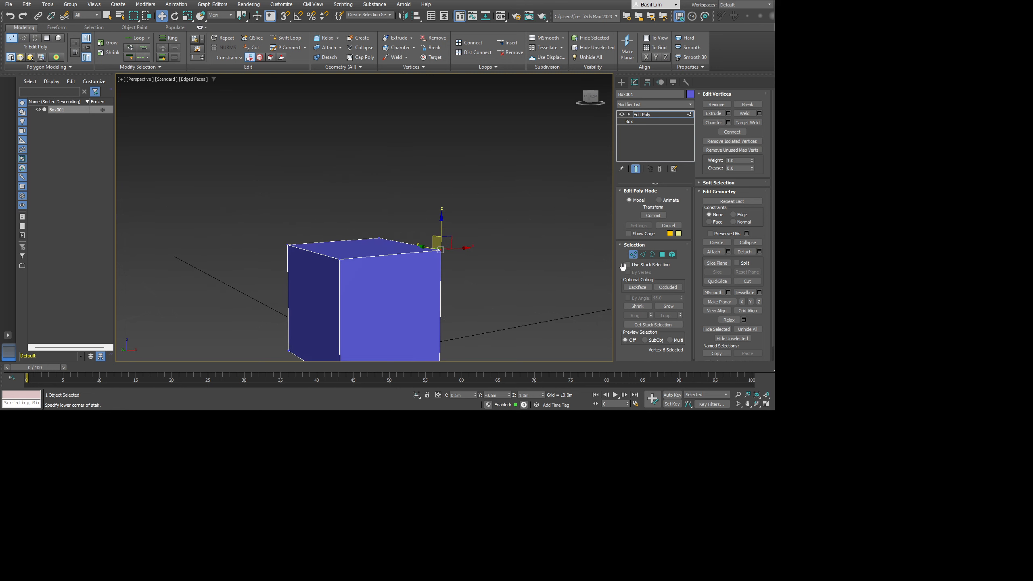
{"action": "left_click_drag", "start_coordinate": [451, 238], "coordinate": [492, 187]}
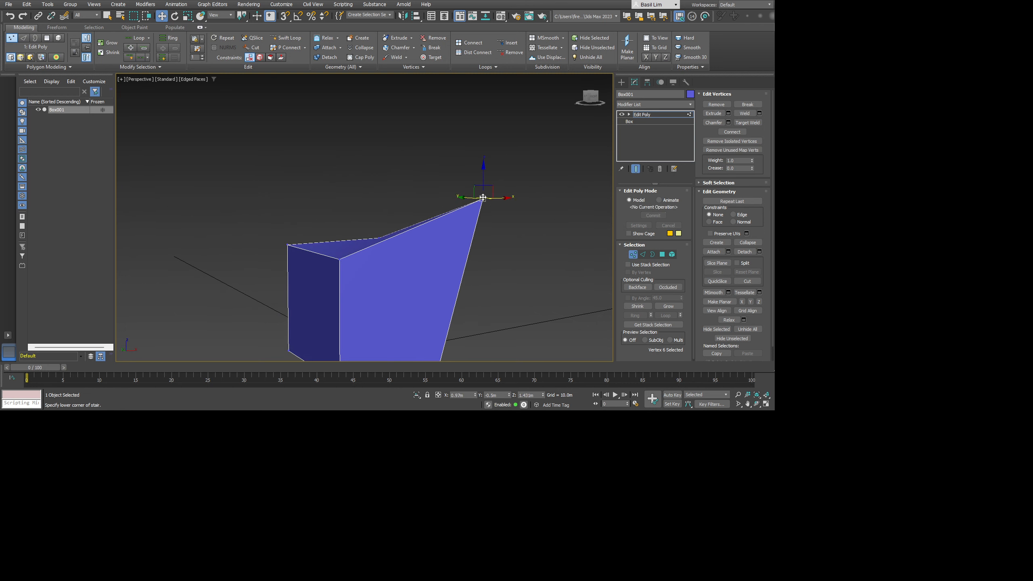
{"action": "key", "text": "e"}
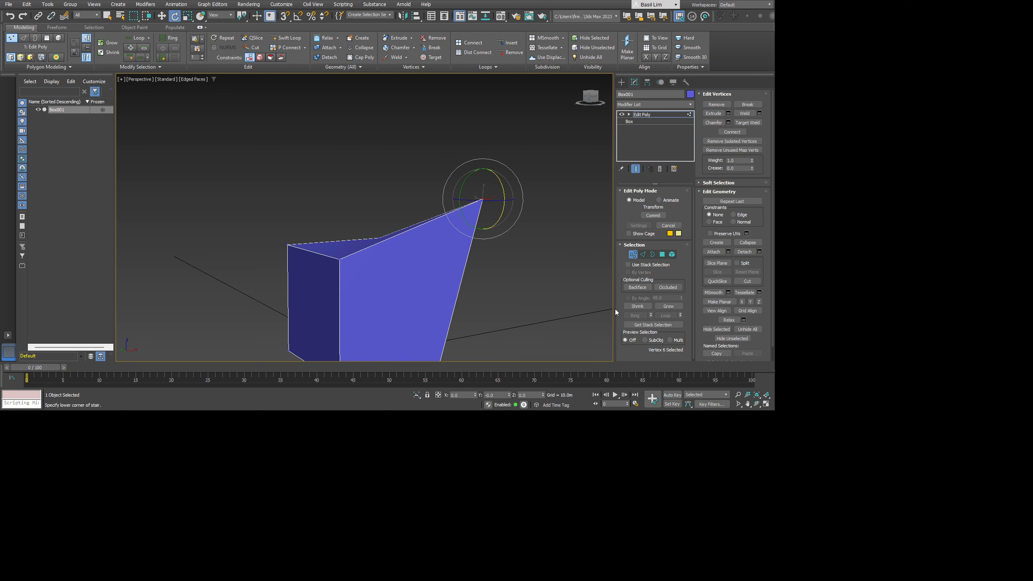
{"action": "key", "text": "ctrl+z"}
Step: Try rotating a single side polygon of the box in Polygon mode, then cancel the rotation
{"action": "left_click", "coordinate": [661, 254]}
{"action": "left_click", "coordinate": [411, 296]}
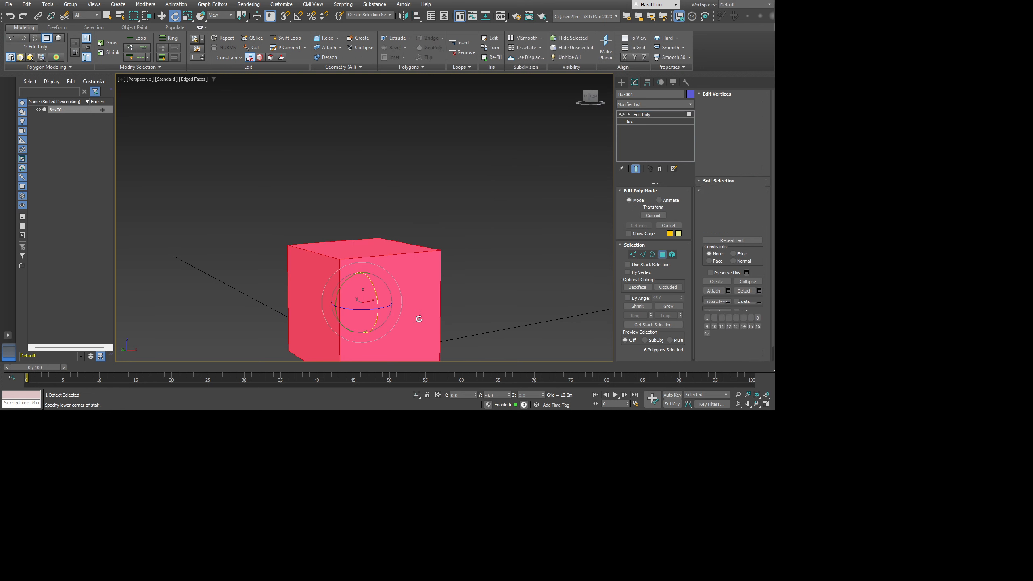
{"action": "middle_click_drag", "start_coordinate": [404, 299], "coordinate": [427, 312], "text": "alt"}
{"action": "left_click_drag", "start_coordinate": [417, 302], "coordinate": [403, 268]}
{"action": "right_click", "coordinate": [403, 267]}
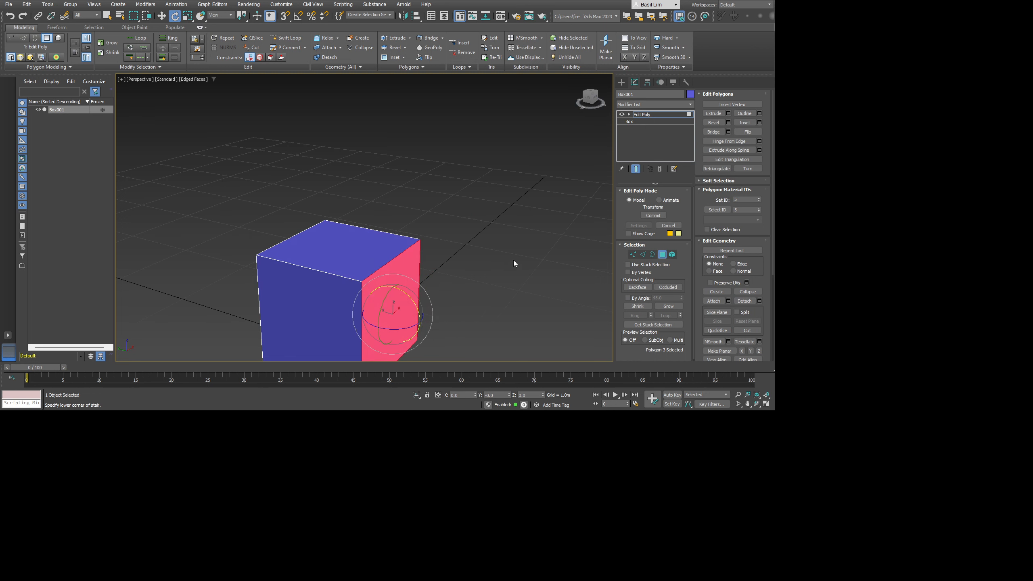
Step: Select the top polygon of the box and scale it up uniformly, flaring the sides outward
{"action": "middle_click_drag", "start_coordinate": [513, 260], "coordinate": [474, 221], "text": "alt"}
{"action": "key", "text": "w"}
{"action": "left_click", "coordinate": [441, 157]}
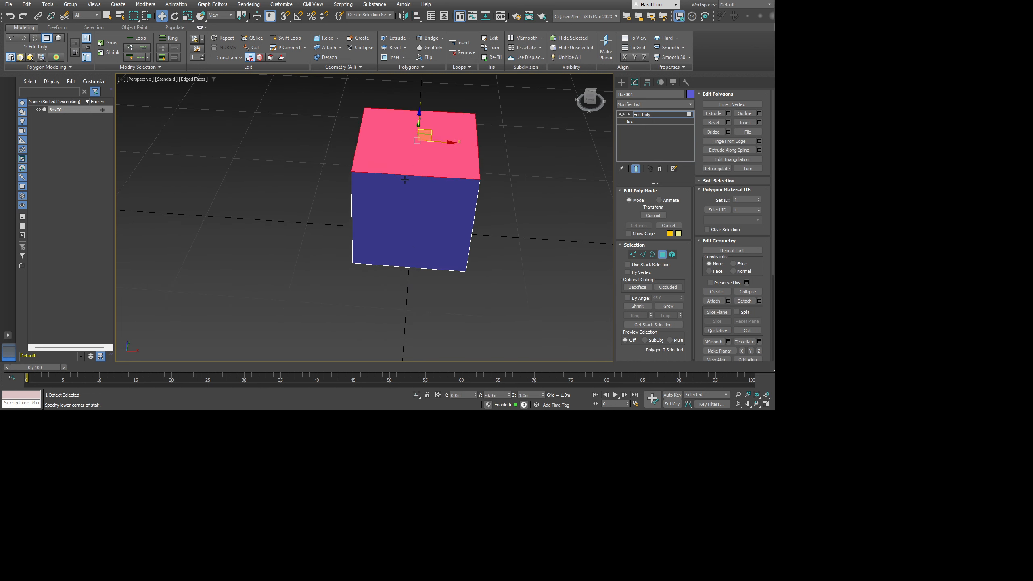
{"action": "middle_click_drag", "start_coordinate": [411, 216], "coordinate": [442, 284], "text": "alt"}
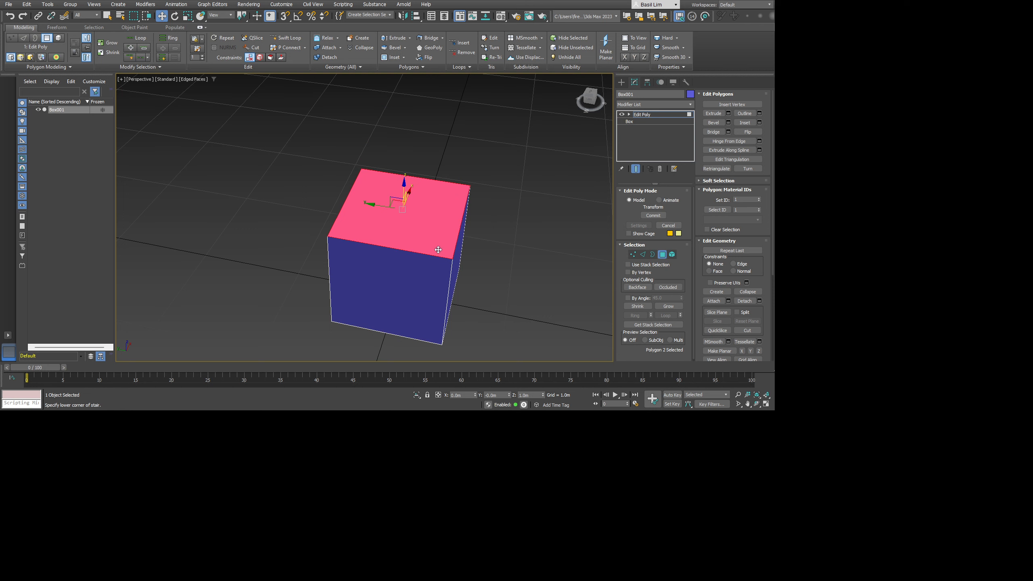
{"action": "key", "text": "r"}
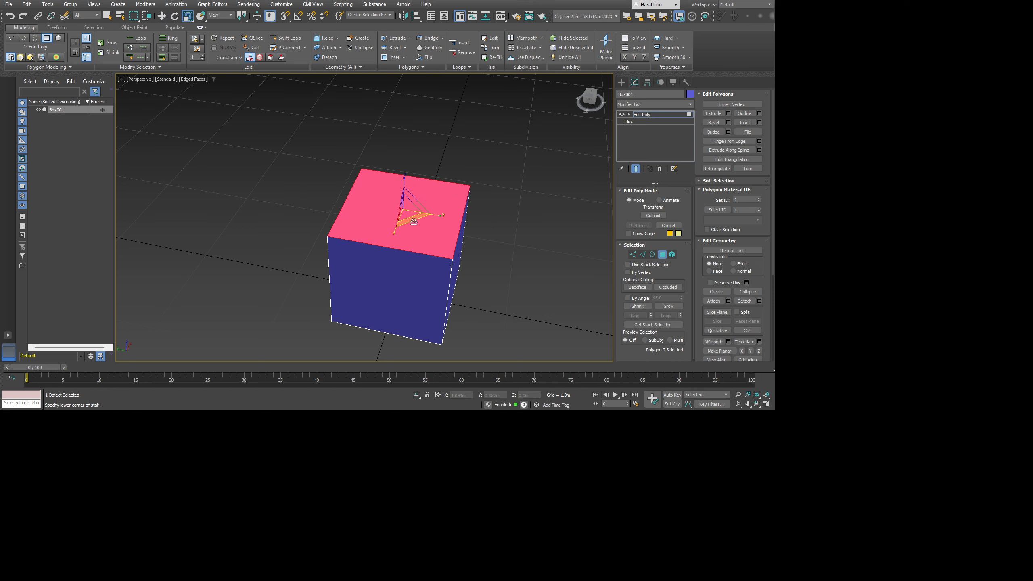
{"action": "left_click_drag", "start_coordinate": [427, 240], "coordinate": [426, 240]}
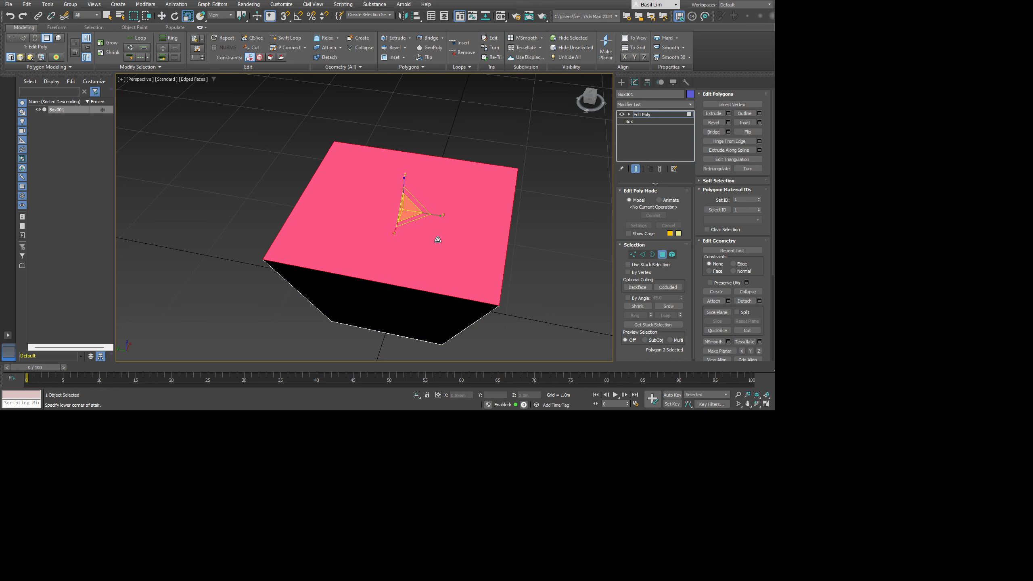
Step: Raise the enlarged top polygon vertically to a height of about 1.4 m and activate the Rotate tool
{"action": "left_click", "coordinate": [161, 16]}
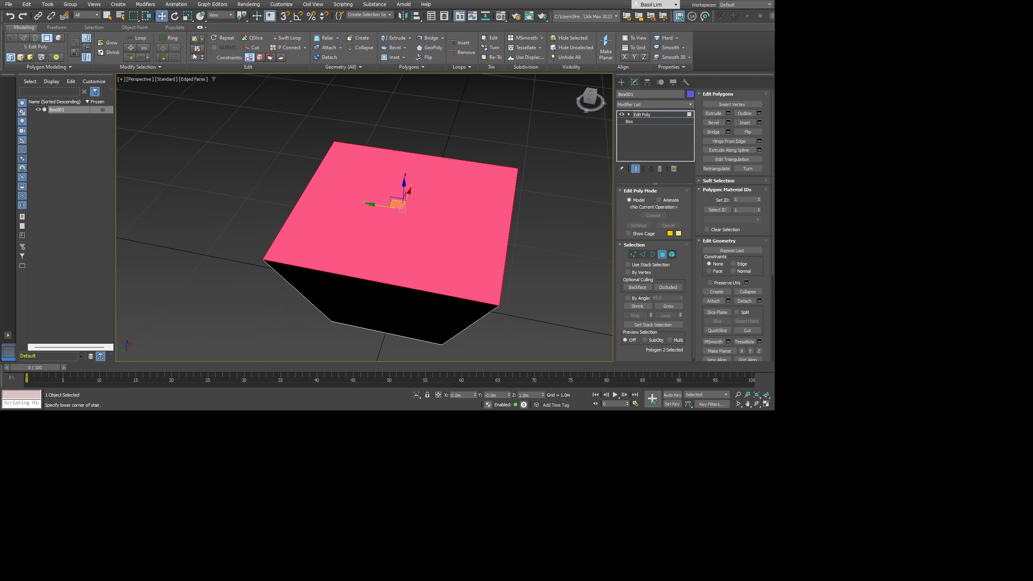
{"action": "left_click_drag", "start_coordinate": [406, 176], "coordinate": [407, 141]}
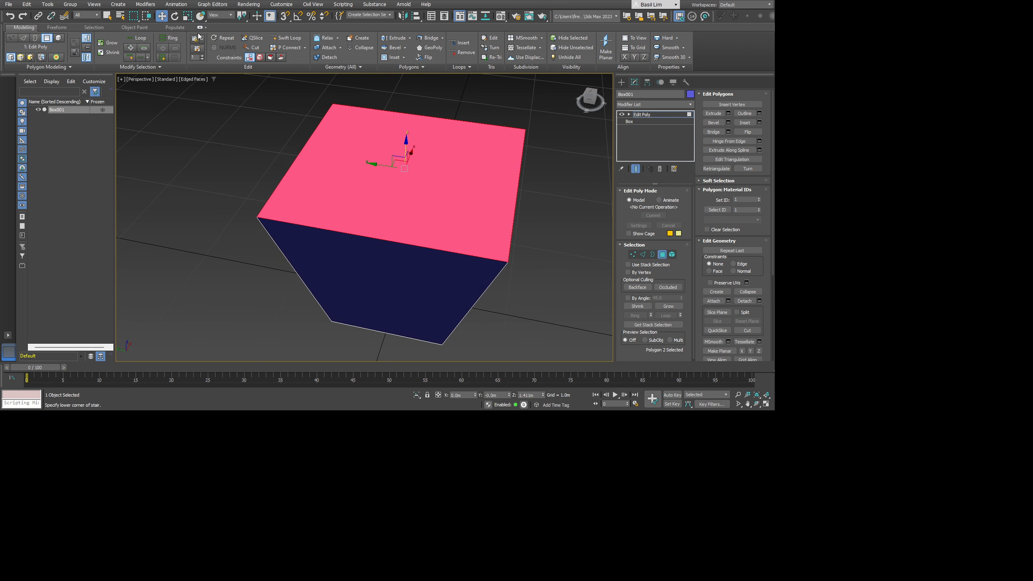
{"action": "key", "text": "e"}
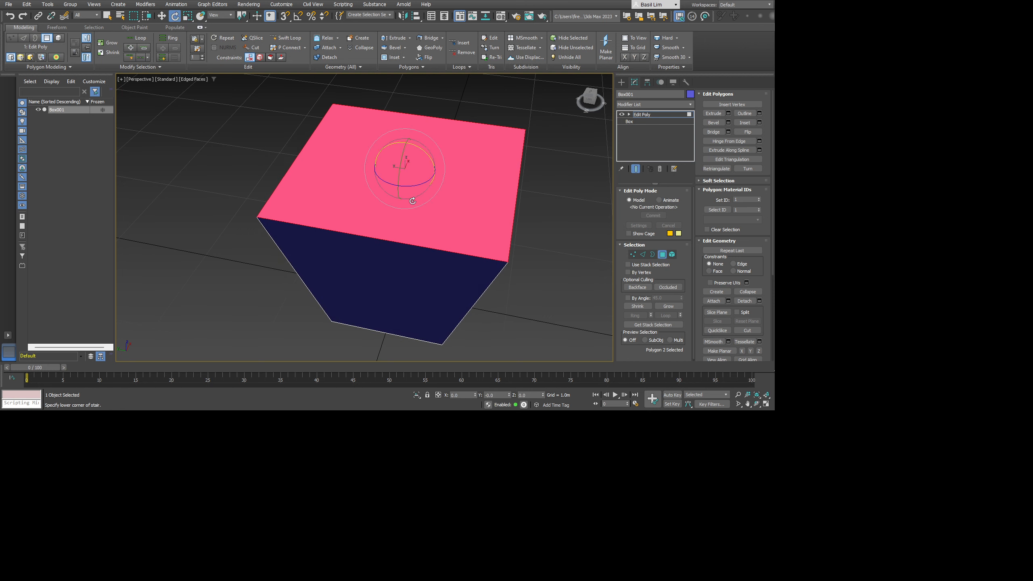
Step: Try rotating the enlarged top polygon to twist the sides of the box
{"action": "left_click_drag", "start_coordinate": [427, 172], "coordinate": [431, 183]}
{"action": "middle_click_drag", "start_coordinate": [450, 230], "coordinate": [531, 175], "text": "alt"}
{"action": "key", "text": "w"}
Step: Switch to Vertex mode and select the four top vertices of the box by region
{"action": "left_click", "coordinate": [633, 254]}
{"action": "left_click_drag", "start_coordinate": [531, 175], "coordinate": [460, 330]}
{"action": "middle_click_drag", "start_coordinate": [516, 294], "coordinate": [527, 200], "text": "alt"}
{"action": "left_click_drag", "start_coordinate": [518, 159], "coordinate": [441, 295]}
{"action": "middle_click_drag", "start_coordinate": [570, 327], "coordinate": [449, 254]}
{"action": "left_click_drag", "start_coordinate": [478, 133], "coordinate": [195, 254]}
{"action": "middle_click_drag", "start_coordinate": [196, 254], "coordinate": [334, 205], "text": "alt"}
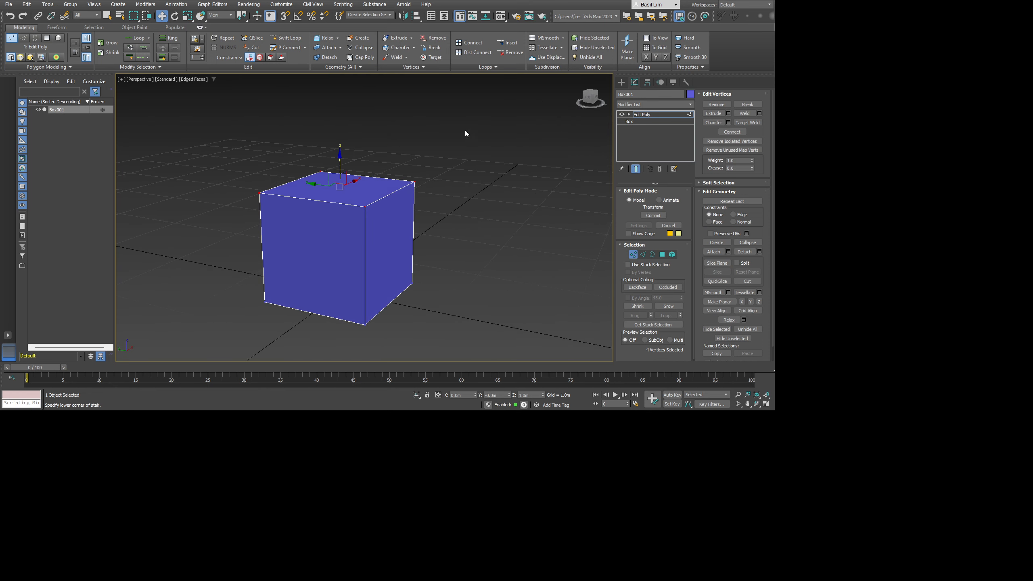
Step: Try moving the selected top vertices, and undo the move
{"action": "left_click_drag", "start_coordinate": [327, 234], "coordinate": [328, 234]}
{"action": "left_click_drag", "start_coordinate": [371, 176], "coordinate": [401, 195]}
{"action": "key", "text": "ctrl+z"}
Step: Try scaling the three selected vertices uniformly, undo the scaling, and remain in Vertex mode
{"action": "middle_click_drag", "start_coordinate": [401, 194], "coordinate": [386, 214], "text": "alt"}
{"action": "key", "text": "r"}
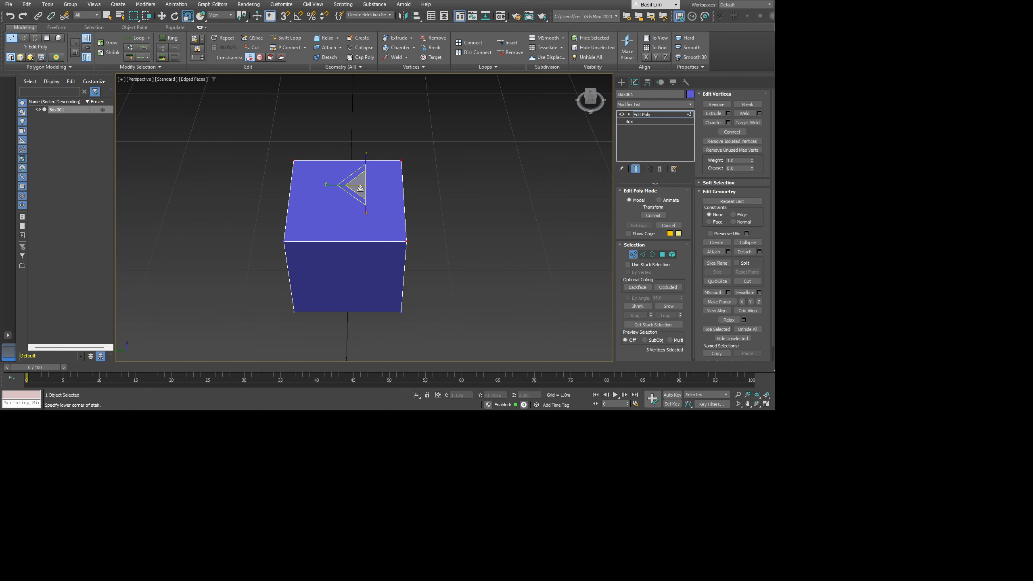
{"action": "left_click_drag", "start_coordinate": [359, 186], "coordinate": [392, 139]}
{"action": "middle_click_drag", "start_coordinate": [440, 277], "coordinate": [554, 243], "text": "alt"}
{"action": "key", "text": "ctrl+z"}
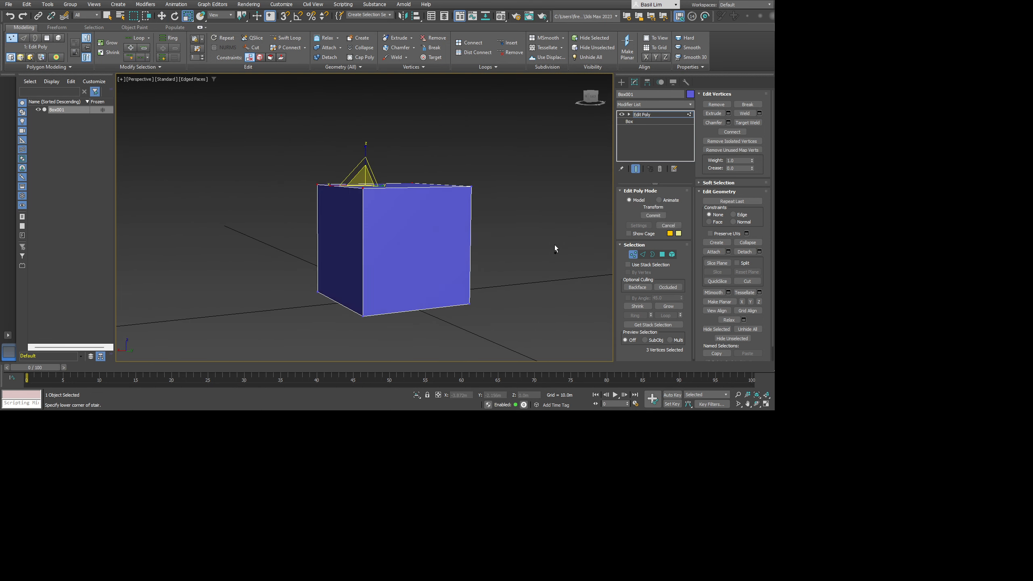
{"action": "middle_click_drag", "start_coordinate": [427, 226], "coordinate": [534, 257], "text": "alt"}
{"action": "left_click", "coordinate": [636, 254]}
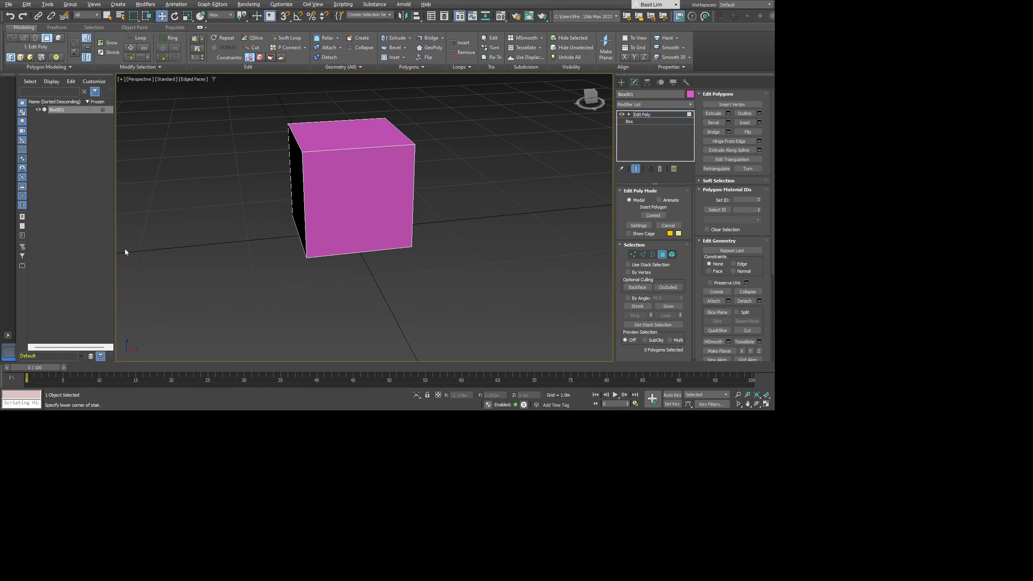
Step: Select the front side polygon of the box in Polygon mode
{"action": "left_click", "coordinate": [348, 219]}
{"action": "middle_click_drag", "start_coordinate": [333, 240], "coordinate": [357, 241], "text": "alt"}
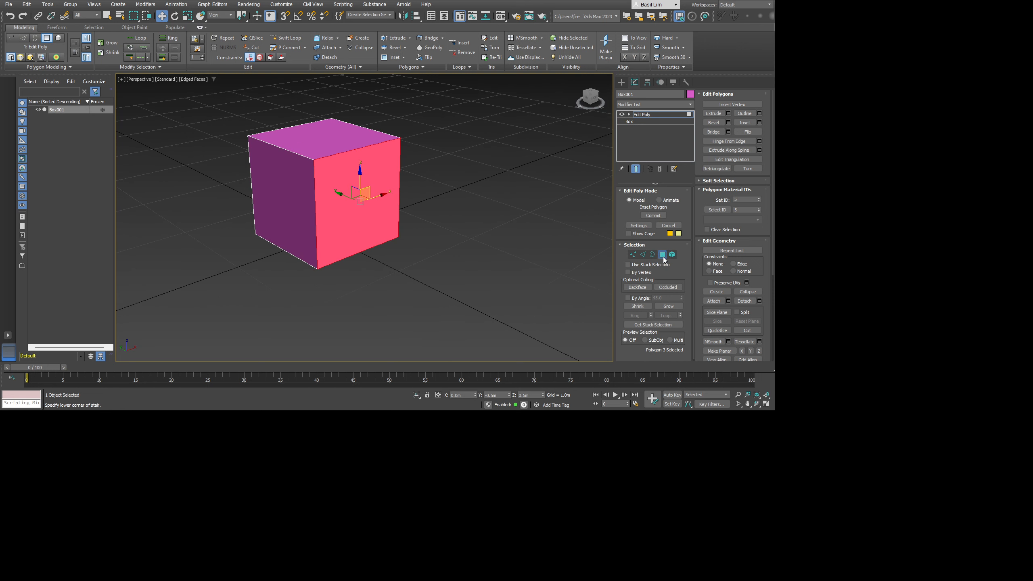
{"action": "scroll", "coordinate": [341, 181], "scroll_direction": "up", "scroll_amount": 3}
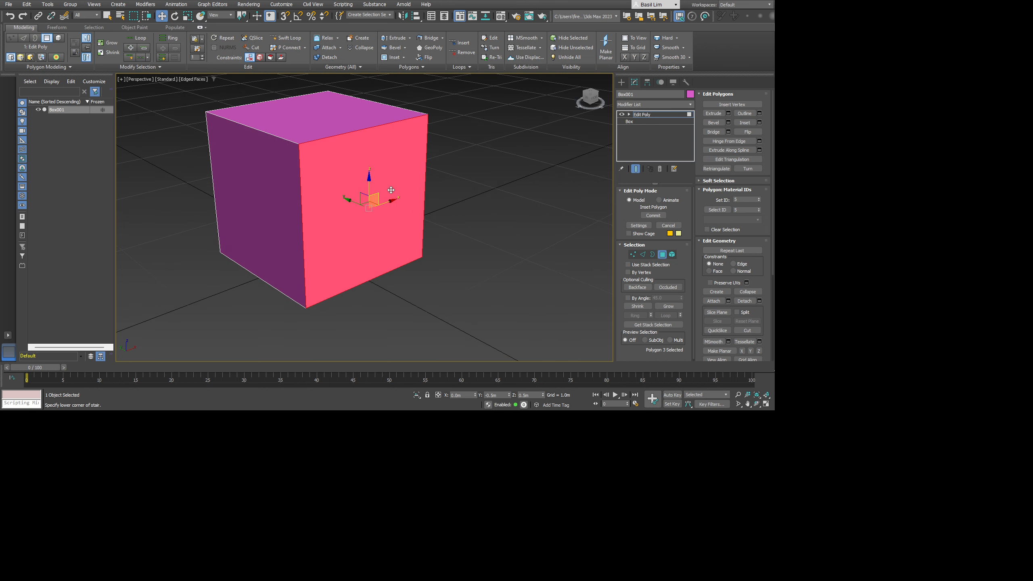
Step: Compare the editing tools of the Vertex, Edge, Polygon and Element levels, returning to Polygon level
{"action": "left_click", "coordinate": [729, 142]}
{"action": "left_click", "coordinate": [642, 254]}
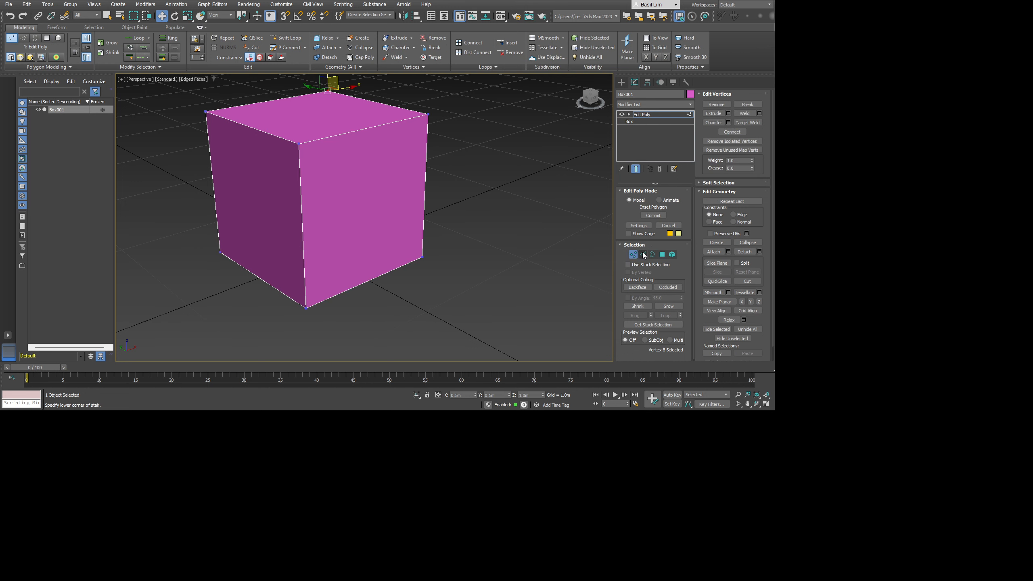
{"action": "left_click", "coordinate": [662, 254]}
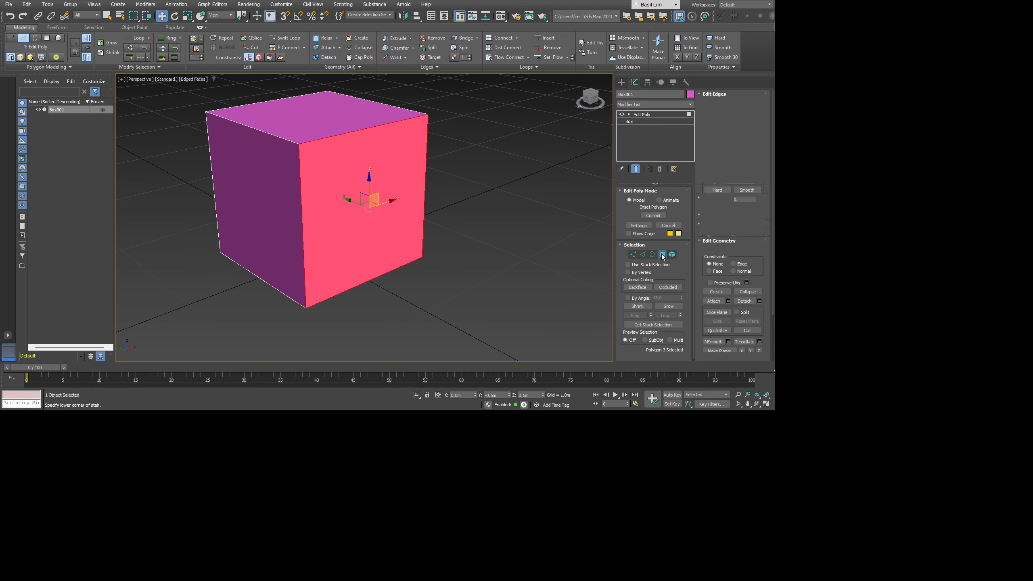
{"action": "left_click", "coordinate": [672, 254]}
{"action": "left_click", "coordinate": [662, 254]}
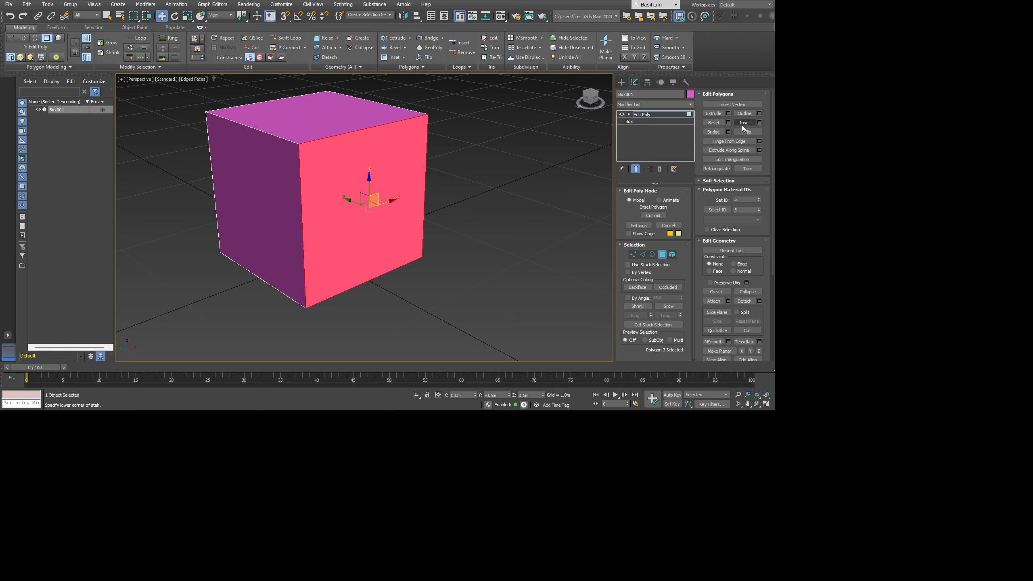
Step: Try insetting the selected side polygon with the Inset tool, and undo the inset
{"action": "left_click", "coordinate": [744, 123]}
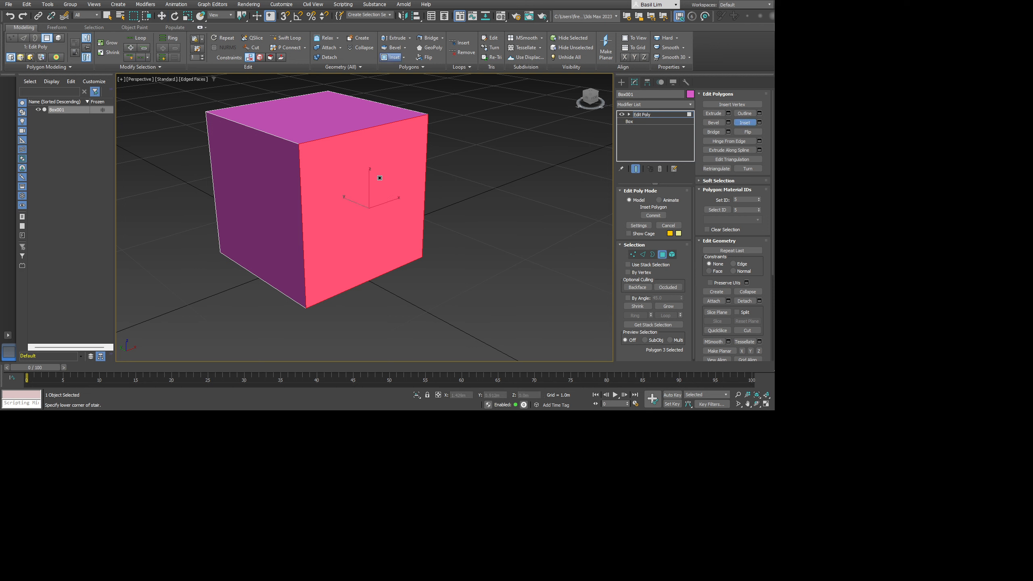
{"action": "left_click_drag", "start_coordinate": [379, 177], "coordinate": [380, 179]}
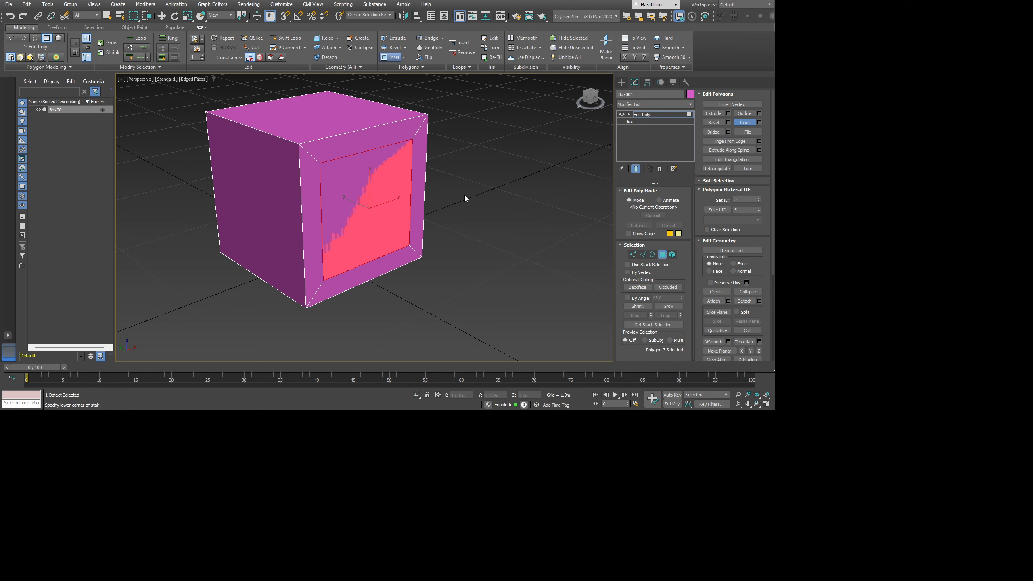
{"action": "middle_click_drag", "start_coordinate": [442, 186], "coordinate": [426, 193], "text": "alt"}
{"action": "key", "text": "ctrl+z"}
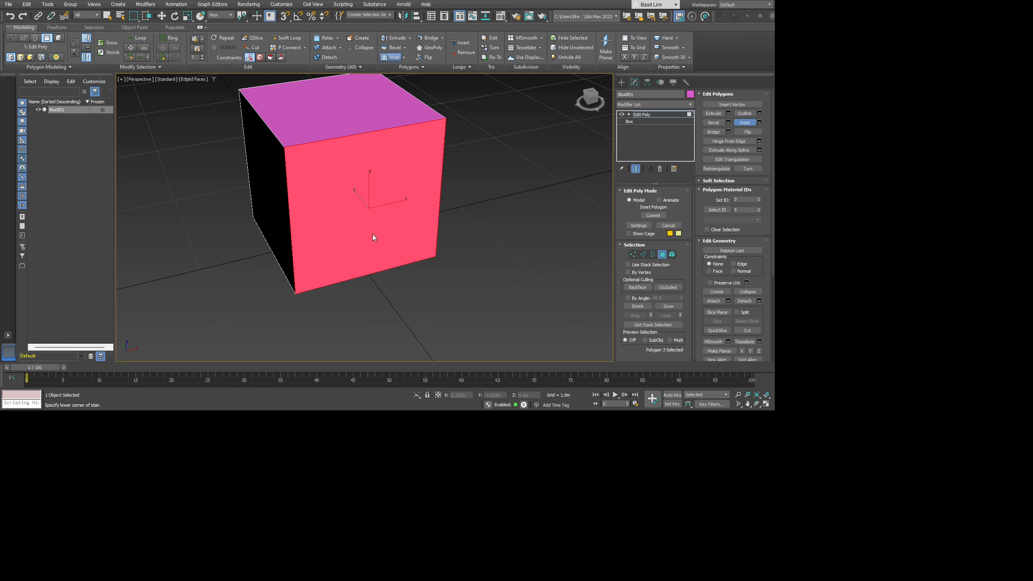
Step: Inset the front side polygon into a narrow frame, and inset the top polygon the same way
{"action": "left_click_drag", "start_coordinate": [369, 233], "coordinate": [369, 234]}
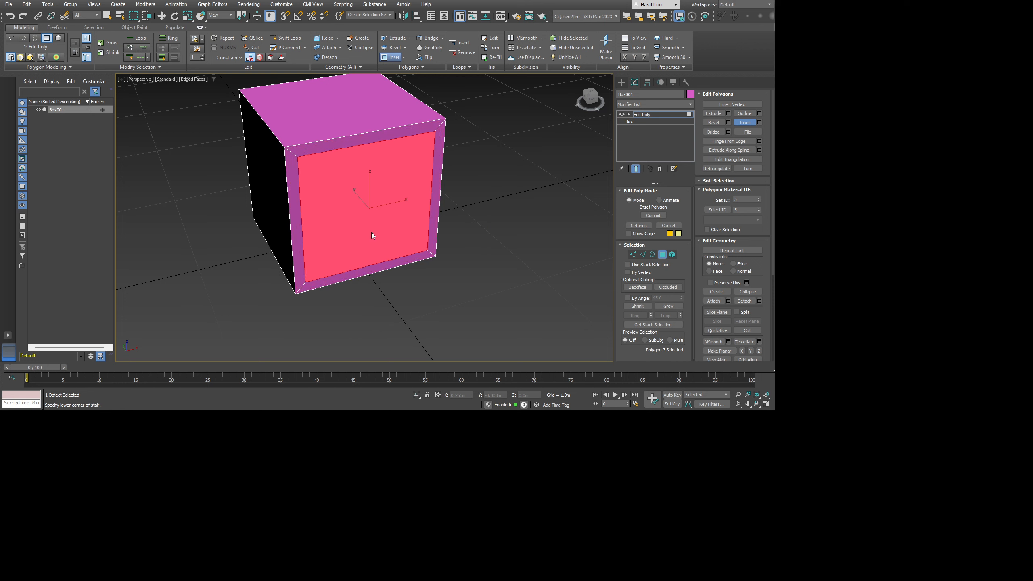
{"action": "left_click_drag", "start_coordinate": [369, 236], "coordinate": [370, 249]}
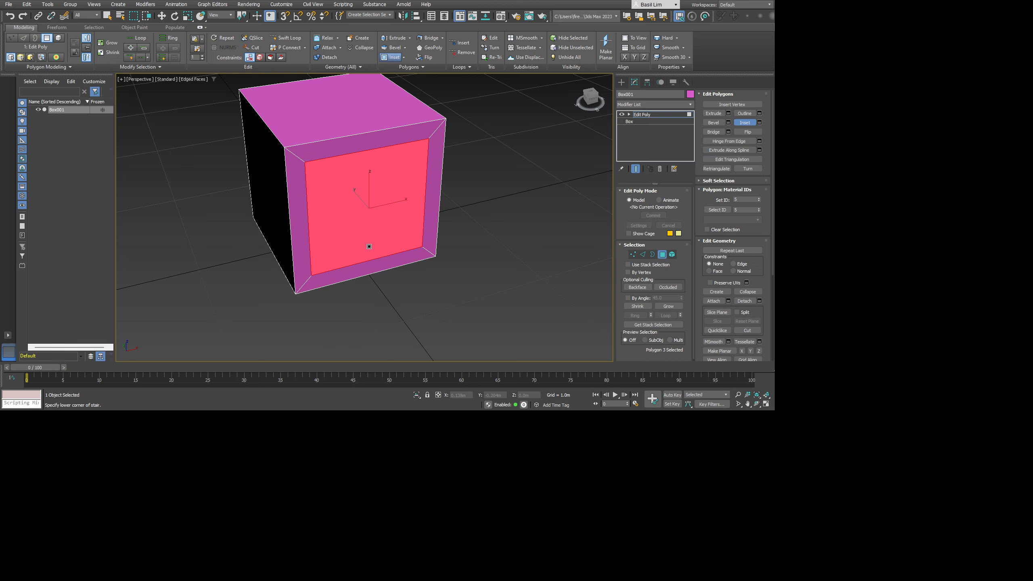
{"action": "left_click", "coordinate": [352, 110]}
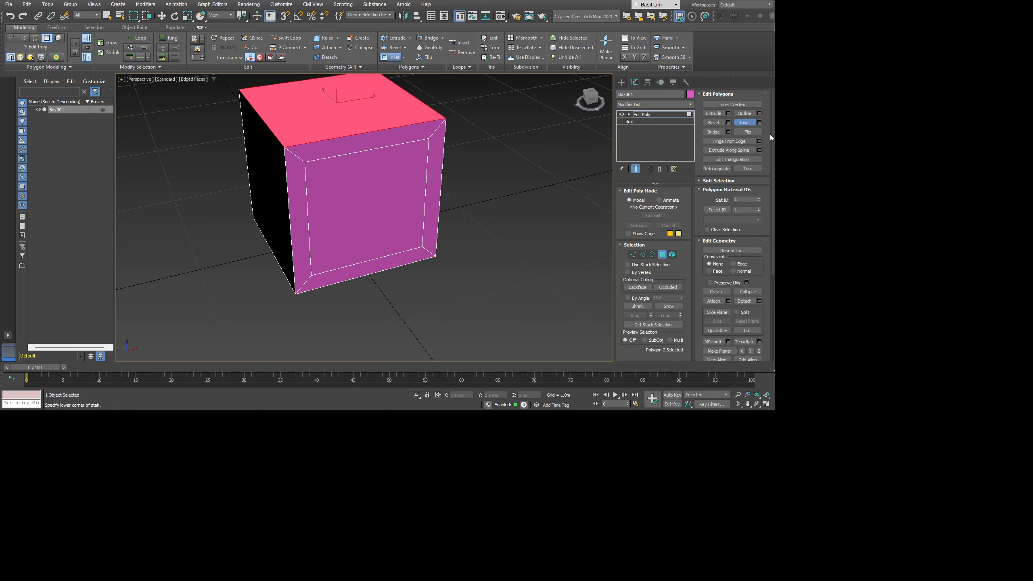
{"action": "left_click", "coordinate": [759, 123]}
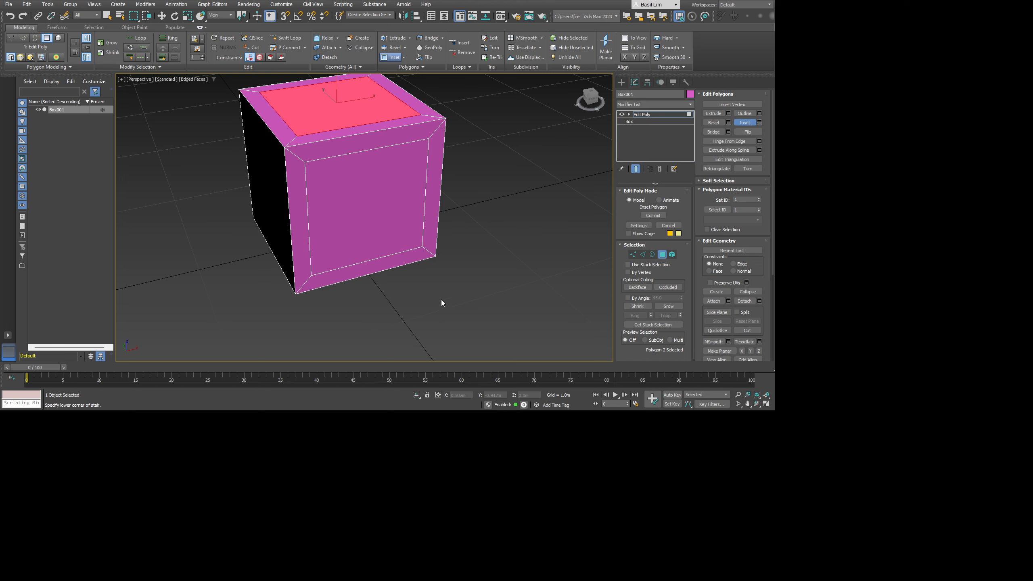
{"action": "left_click", "coordinate": [367, 247]}
Step: Undo the insets on the top and front polygons until the box has plain faces
{"action": "key", "text": "ctrl+z"}
{"action": "key", "text": "ctrl+z"}
{"action": "key", "text": "ctrl+z"}
{"action": "key", "text": "ctrl+z"}
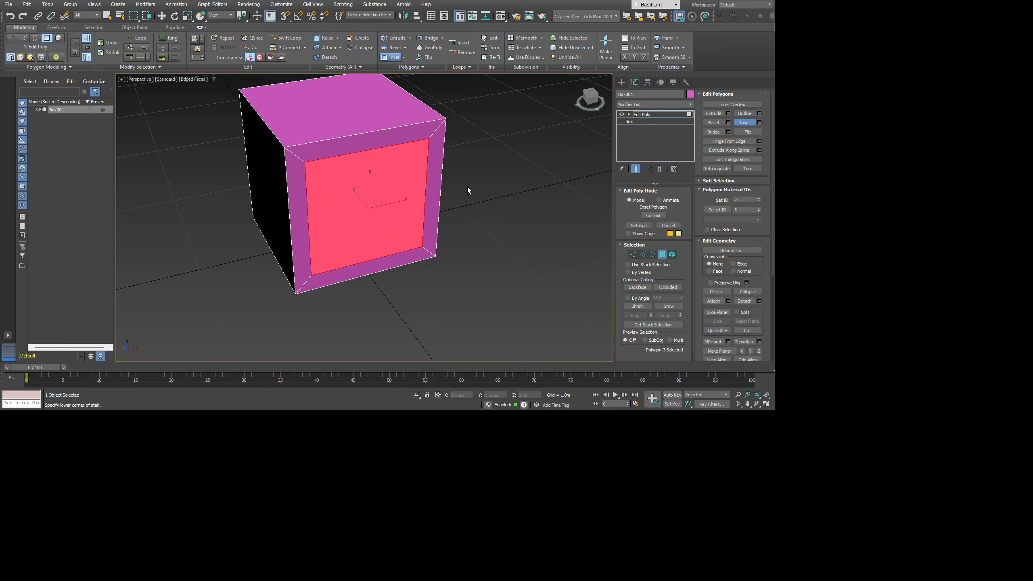
{"action": "key", "text": "ctrl+z"}
{"action": "key", "text": "ctrl+z"}
{"action": "key", "text": "ctrl+z"}
{"action": "key", "text": "ctrl+z"}
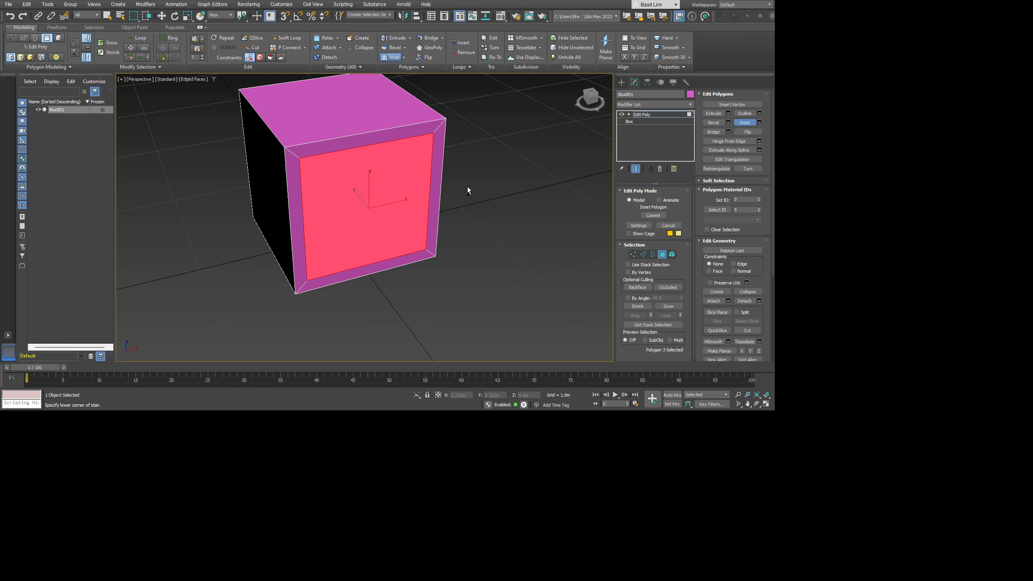
{"action": "key", "text": "ctrl+z"}
{"action": "key", "text": "ctrl+z"}
{"action": "key", "text": "ctrl+z"}
{"action": "key", "text": "ctrl+z"}
{"action": "key", "text": "ctrl+z"}
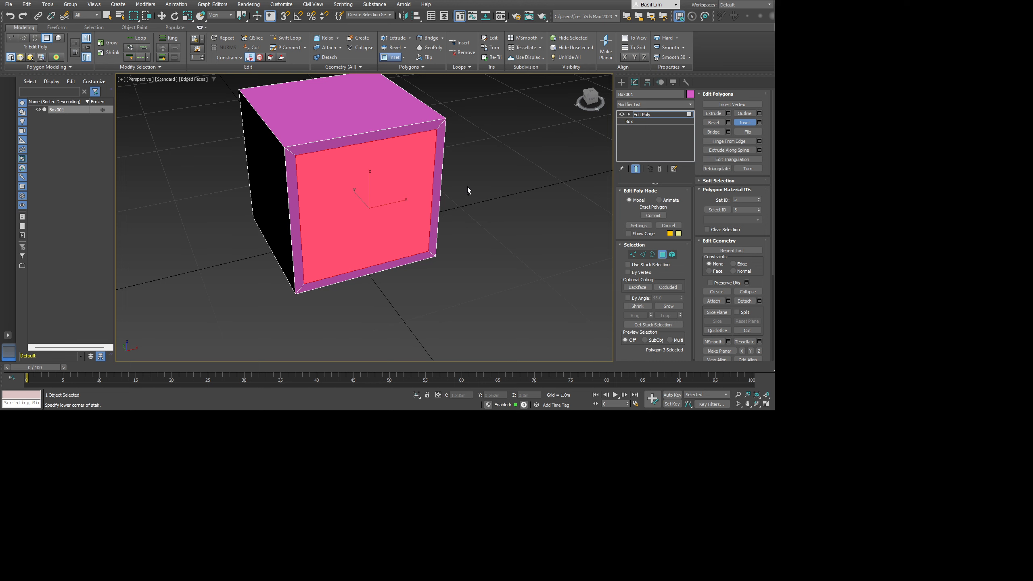
{"action": "key", "text": "ctrl+z"}
{"action": "key", "text": "ctrl+z"}
{"action": "key", "text": "ctrl+z"}
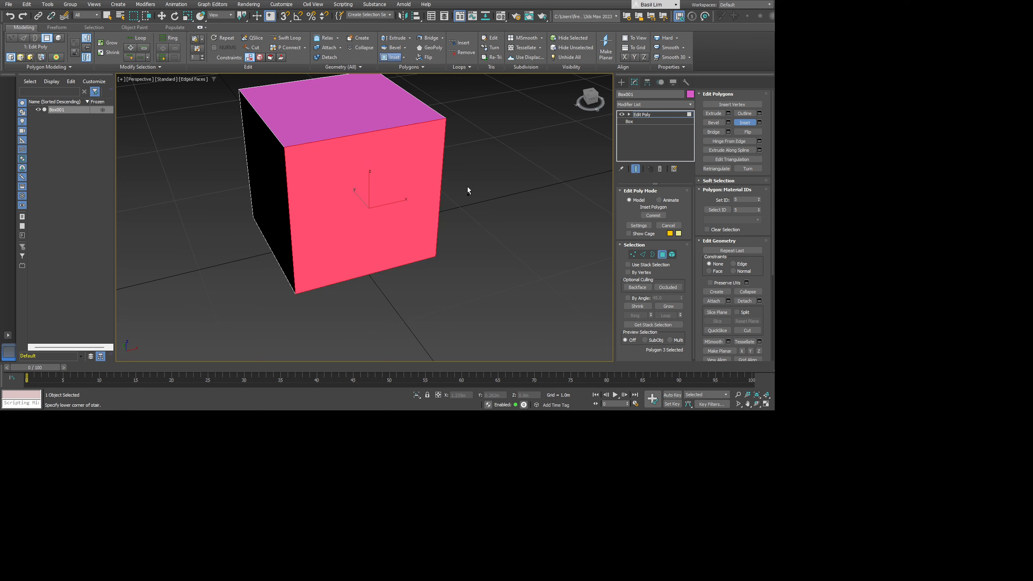
Step: Clear the polygon selection and select all six polygons of the box
{"action": "left_click", "coordinate": [476, 222]}
{"action": "scroll", "coordinate": [455, 223], "scroll_direction": "down", "scroll_amount": 5}
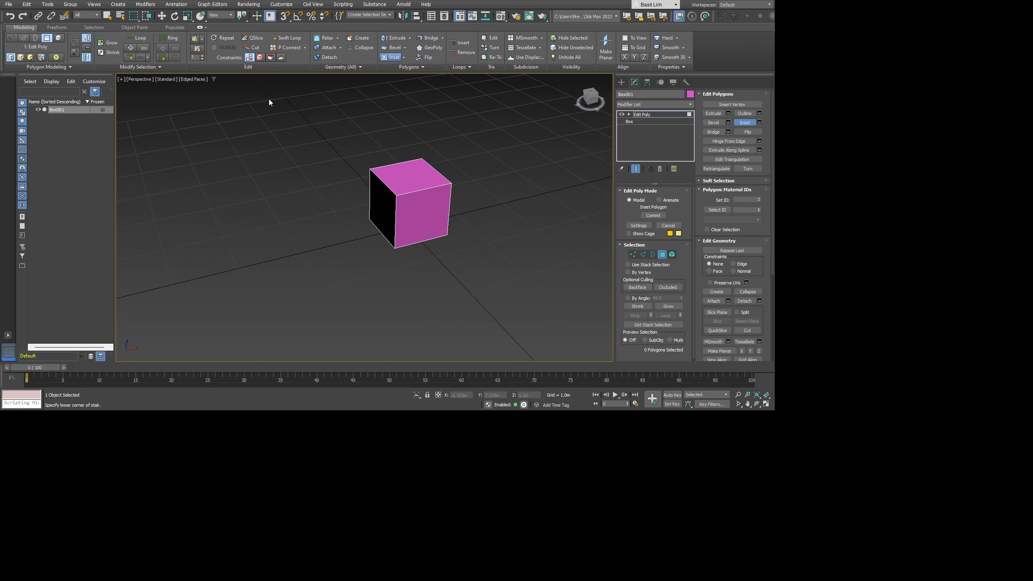
{"action": "key", "text": "ctrl+a"}
{"action": "middle_click_drag", "start_coordinate": [389, 265], "coordinate": [480, 189], "text": "alt"}
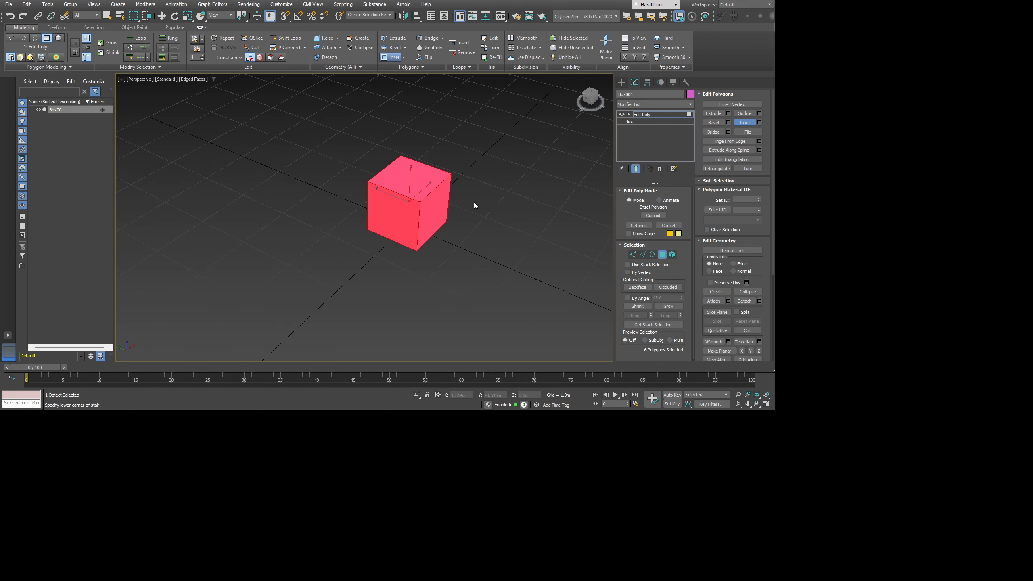
{"action": "scroll", "coordinate": [481, 203], "scroll_direction": "up", "scroll_amount": 3}
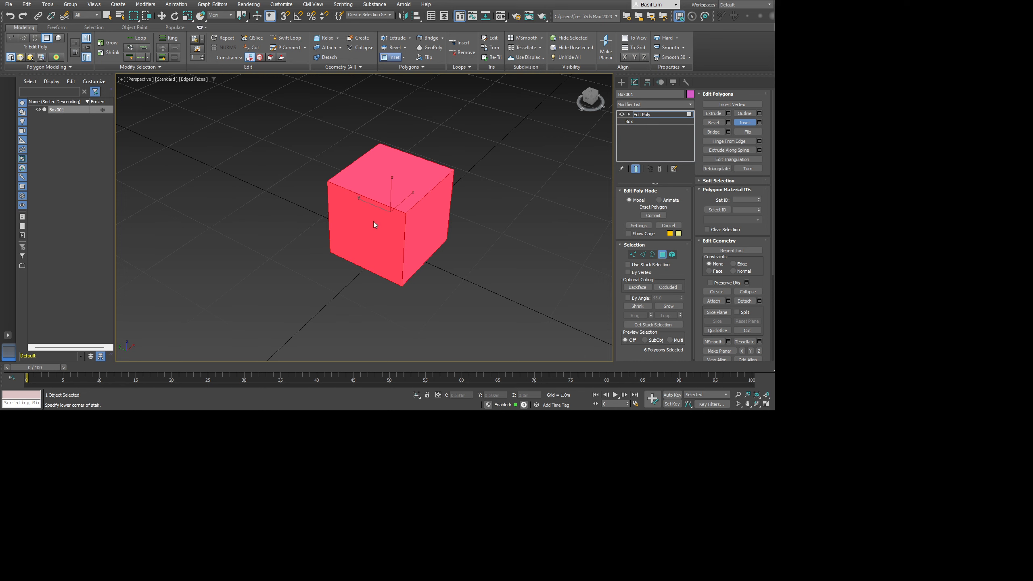
Step: Inset all six selected polygons individually, leaving a narrow frame around each face
{"action": "left_click_drag", "start_coordinate": [373, 224], "coordinate": [369, 231]}
{"action": "left_click_drag", "start_coordinate": [370, 231], "coordinate": [370, 224]}
{"action": "middle_click_drag", "start_coordinate": [370, 228], "coordinate": [423, 228], "text": "alt"}
Step: Try extruding the six inset polygons, and undo the extrusion
{"action": "left_click", "coordinate": [713, 114]}
{"action": "mouse_move", "coordinate": [421, 231]}
{"action": "left_mouse_down"}
{"action": "mouse_move", "coordinate": [423, 241]}
{"action": "mouse_move", "coordinate": [423, 225]}
{"action": "left_mouse_up"}
{"action": "key", "text": "ctrl+z"}
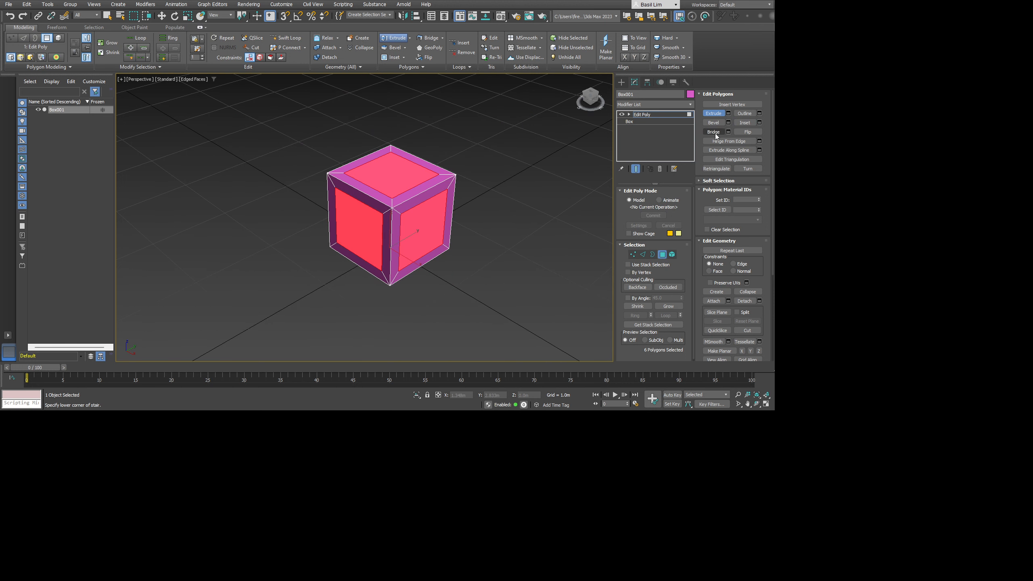
Step: Extrude the six inset polygons inward to recess the crate panels, and clear the polygon selection
{"action": "left_click", "coordinate": [728, 113]}
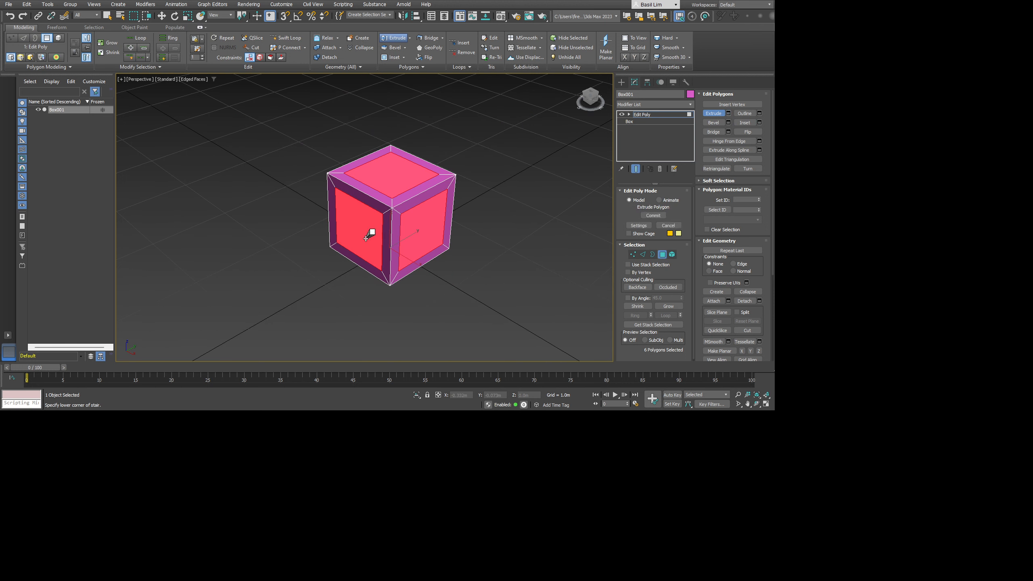
{"action": "left_click_drag", "start_coordinate": [371, 234], "coordinate": [369, 236]}
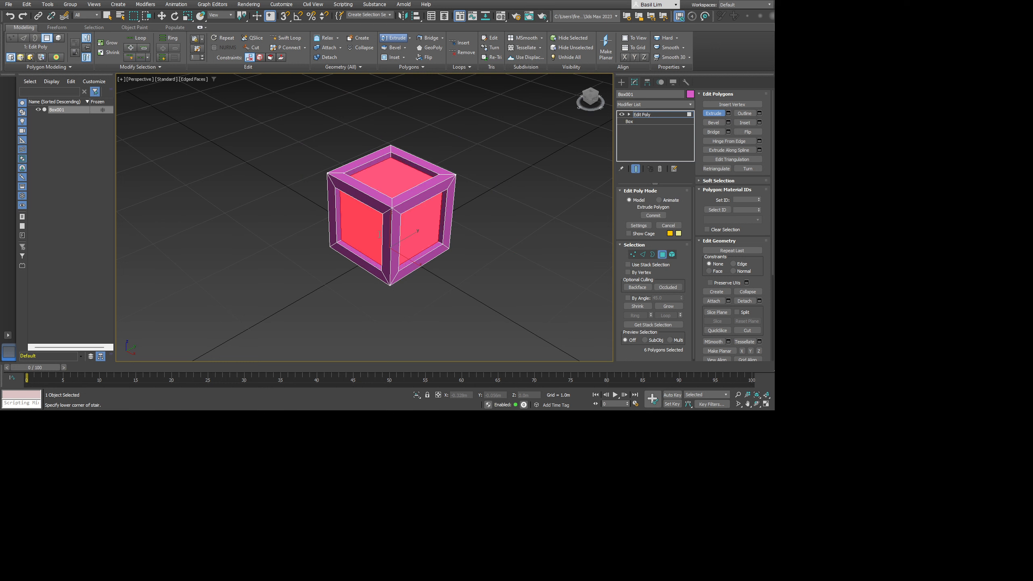
{"action": "right_click", "coordinate": [517, 321]}
{"action": "left_click", "coordinate": [406, 296]}
{"action": "middle_click_drag", "start_coordinate": [406, 296], "coordinate": [455, 301], "text": "alt"}
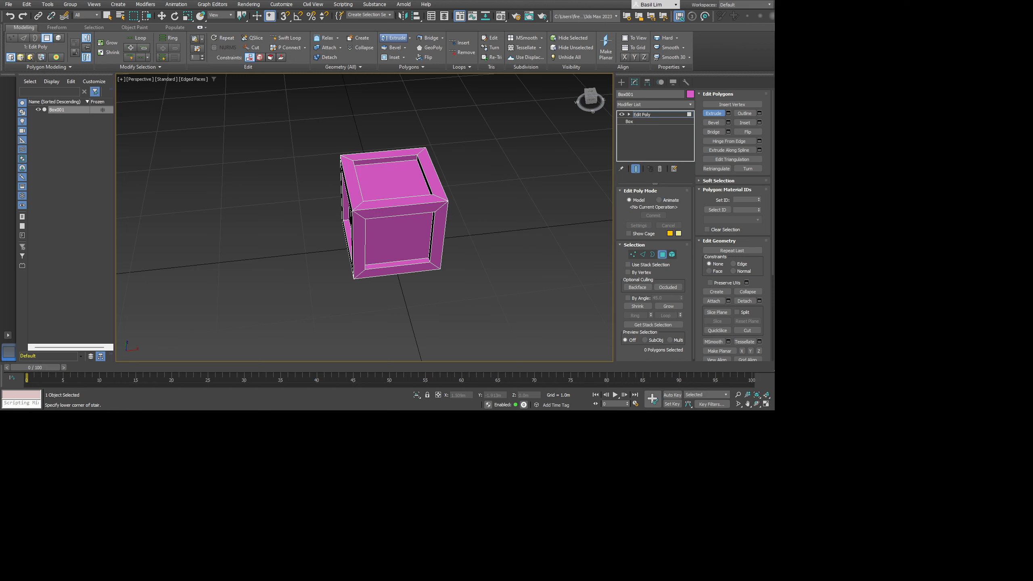
Step: Leave Polygon mode and create a thin upright box plank about 0.03 m long, 0.12 m wide and 0.63 m high beside the crate
{"action": "left_click", "coordinate": [663, 254]}
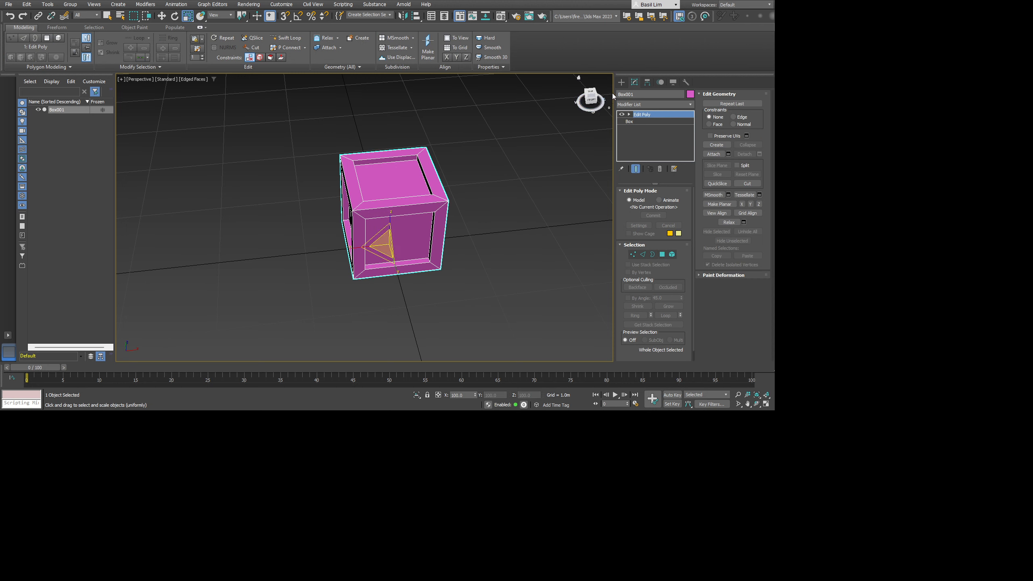
{"action": "left_click", "coordinate": [621, 82]}
{"action": "left_click", "coordinate": [635, 136]}
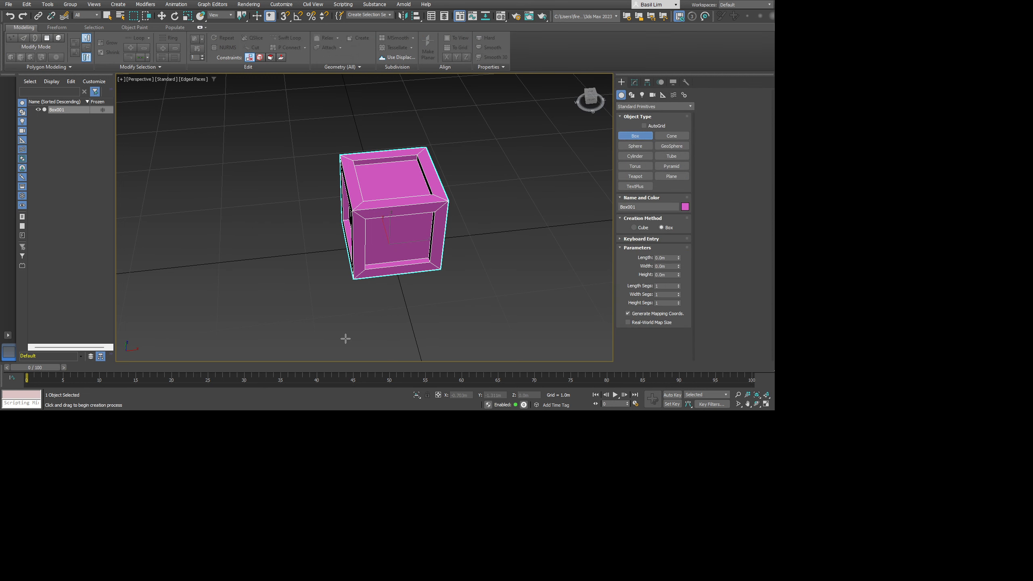
{"action": "left_click_drag", "start_coordinate": [436, 297], "coordinate": [447, 299]}
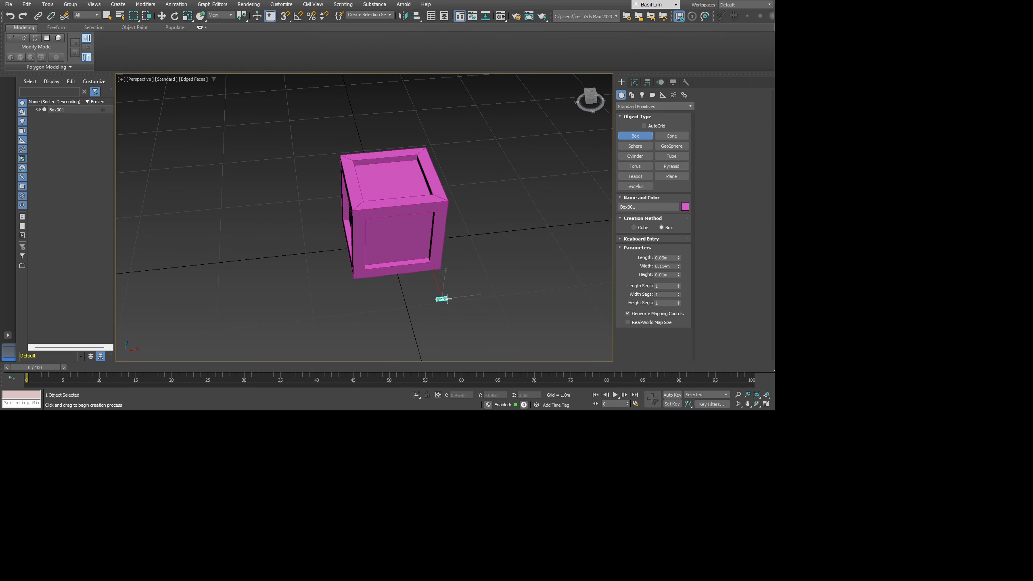
{"action": "left_click", "coordinate": [455, 241]}
{"action": "middle_click_drag", "start_coordinate": [460, 283], "coordinate": [525, 201], "text": "alt"}
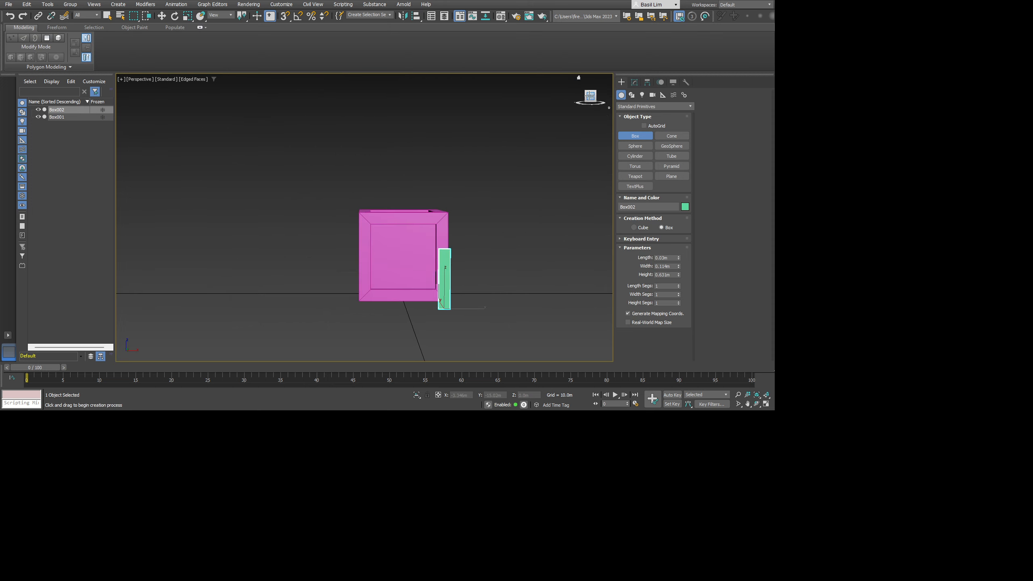
Step: Switch to a front-facing view and move the plank to the lower-left corner of the crate's front panel
{"action": "left_click", "coordinate": [590, 96]}
{"action": "key", "text": "w"}
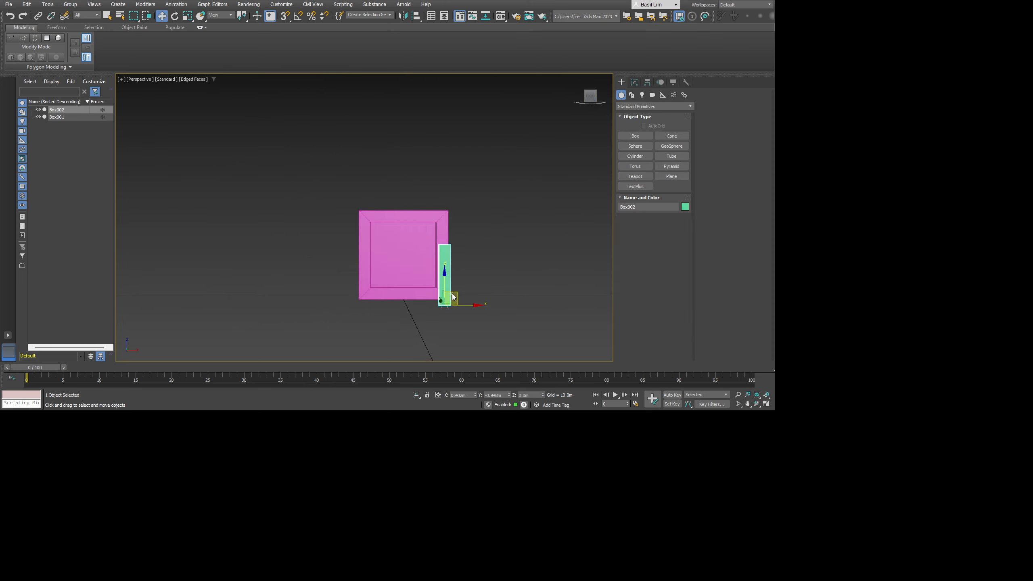
{"action": "left_click", "coordinate": [402, 272]}
{"action": "left_click", "coordinate": [460, 297]}
{"action": "left_click", "coordinate": [446, 295]}
{"action": "left_click_drag", "start_coordinate": [458, 294], "coordinate": [421, 277]}
Step: Enable angle snap and rotate the plank to a diagonal of about 45 degrees across the front panel
{"action": "key", "text": "e"}
{"action": "key", "text": "ctrl+z"}
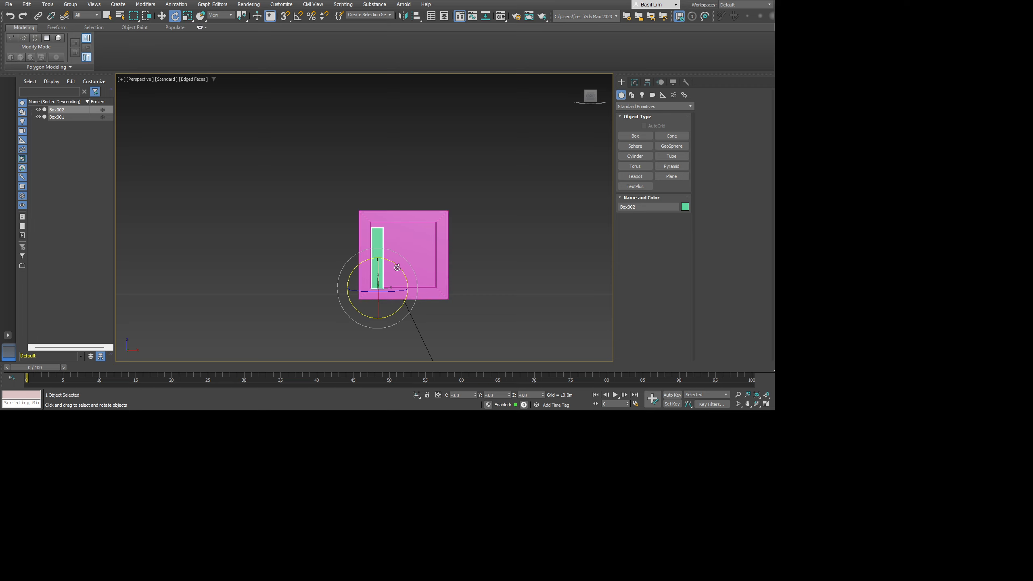
{"action": "left_click", "coordinate": [298, 19]}
{"action": "left_click", "coordinate": [298, 18]}
{"action": "left_click", "coordinate": [298, 19]}
{"action": "mouse_move", "coordinate": [396, 264]}
{"action": "left_mouse_down"}
{"action": "mouse_move", "coordinate": [413, 267]}
{"action": "mouse_move", "coordinate": [386, 262]}
{"action": "mouse_move", "coordinate": [415, 259]}
{"action": "mouse_move", "coordinate": [440, 277]}
{"action": "mouse_move", "coordinate": [431, 260]}
{"action": "mouse_move", "coordinate": [450, 279]}
{"action": "mouse_move", "coordinate": [433, 246]}
{"action": "mouse_move", "coordinate": [401, 265]}
{"action": "mouse_move", "coordinate": [410, 271]}
{"action": "mouse_move", "coordinate": [383, 279]}
{"action": "left_mouse_up"}
{"action": "key", "text": "a"}
{"action": "key", "text": "w"}
Step: Move the diagonal plank along Y into the crate's front recess and open its box parameters
{"action": "middle_click_drag", "start_coordinate": [383, 279], "coordinate": [413, 314], "text": "alt"}
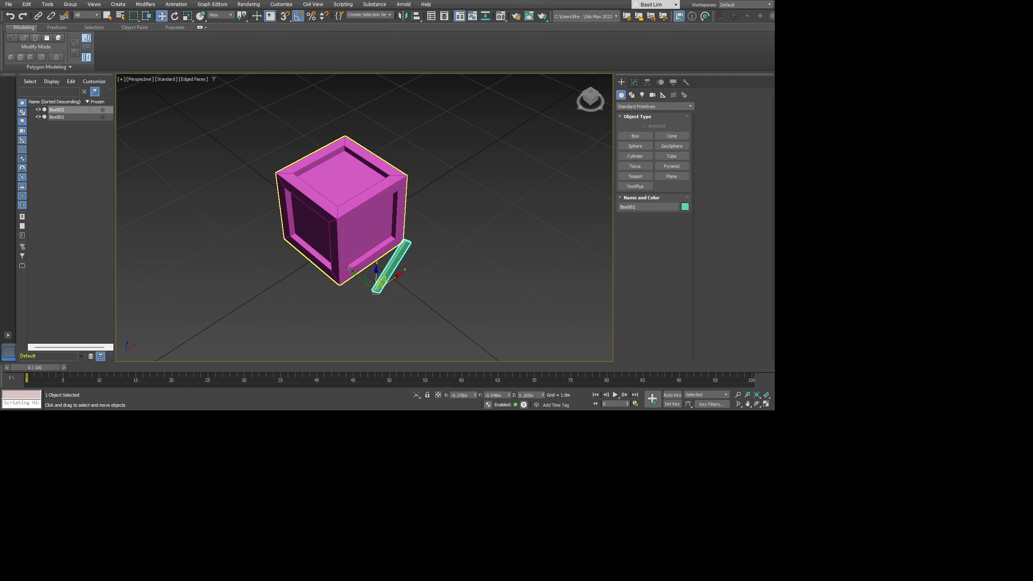
{"action": "left_click_drag", "start_coordinate": [352, 270], "coordinate": [325, 249]}
{"action": "middle_click_drag", "start_coordinate": [325, 249], "coordinate": [423, 249], "text": "alt"}
{"action": "left_click", "coordinate": [634, 82]}
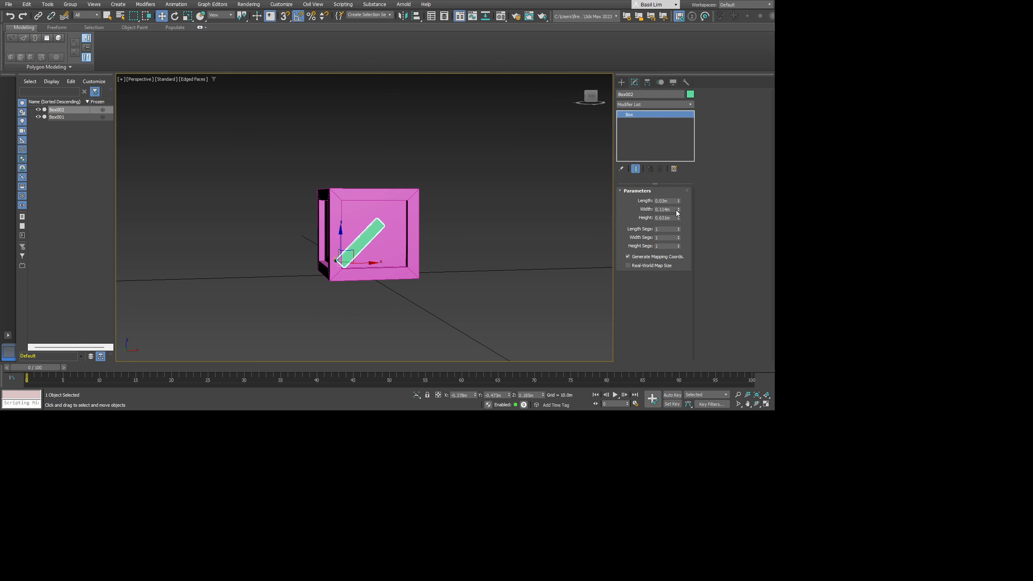
Step: Lengthen the diagonal plank to a height of about 1 m, nudge it into the front recess's corners, and deselect it
{"action": "left_click_drag", "start_coordinate": [678, 219], "coordinate": [679, 202]}
{"action": "middle_click_drag", "start_coordinate": [472, 229], "coordinate": [422, 237], "text": "alt"}
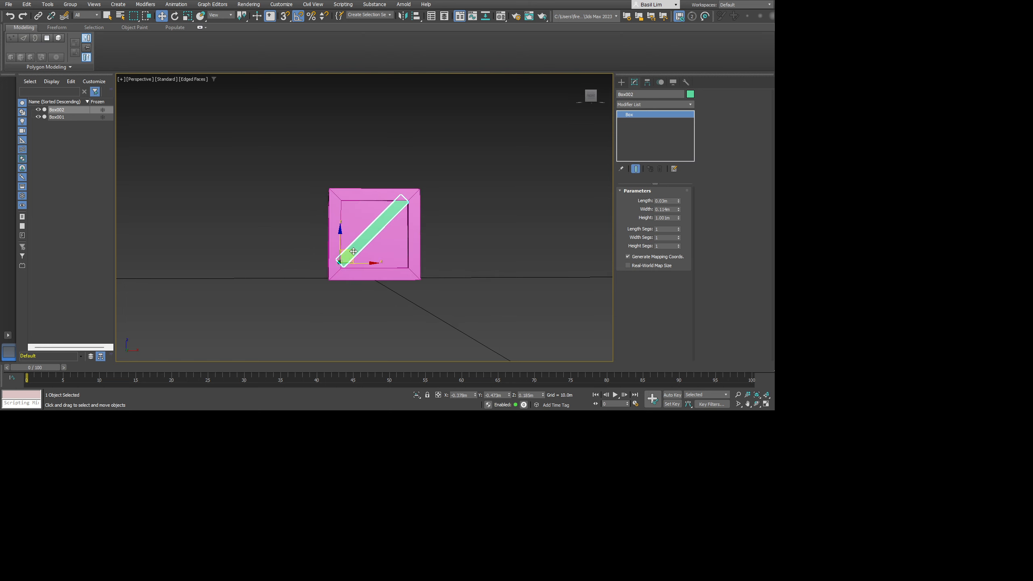
{"action": "left_click_drag", "start_coordinate": [353, 251], "coordinate": [356, 255]}
{"action": "middle_click_drag", "start_coordinate": [357, 251], "coordinate": [430, 262], "text": "alt"}
{"action": "left_click", "coordinate": [510, 207]}
{"action": "left_click", "coordinate": [621, 83]}
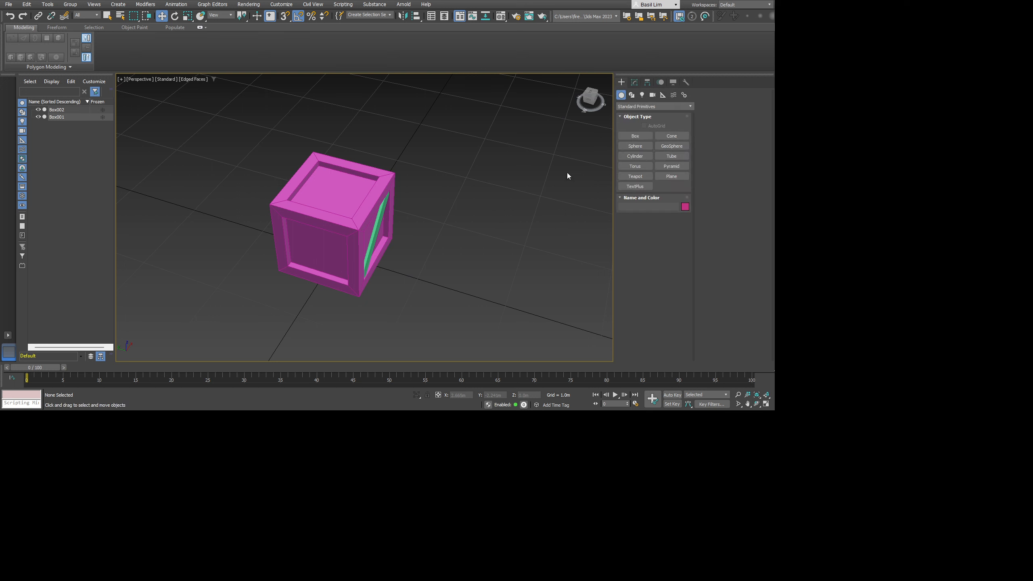
Step: Attach the diagonal plank to the crate's Edit Poly object so both form a single object
{"action": "left_click", "coordinate": [360, 203]}
{"action": "middle_click_drag", "start_coordinate": [575, 211], "coordinate": [522, 207], "text": "alt"}
{"action": "left_click", "coordinate": [518, 206]}
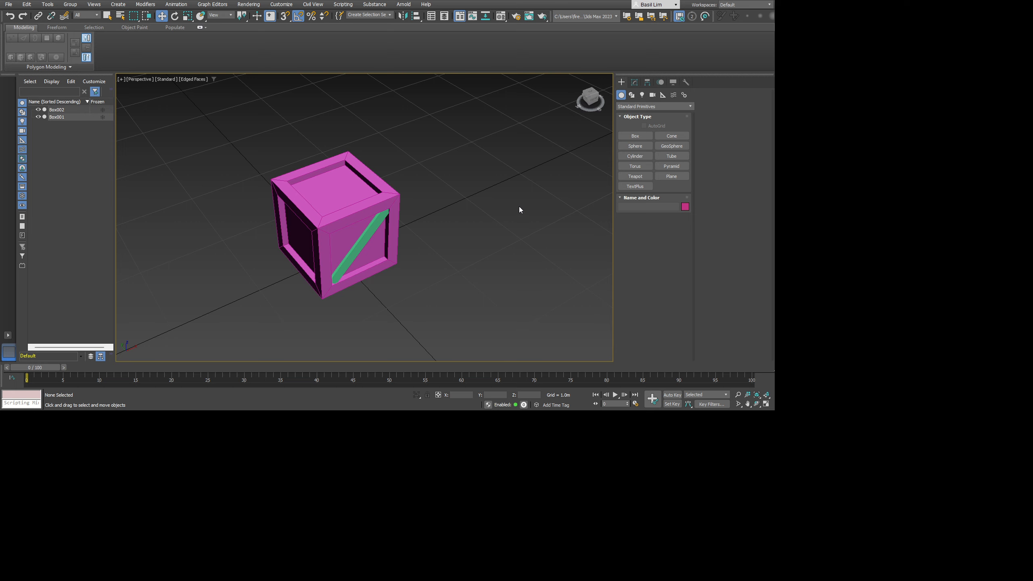
{"action": "left_click", "coordinate": [370, 237]}
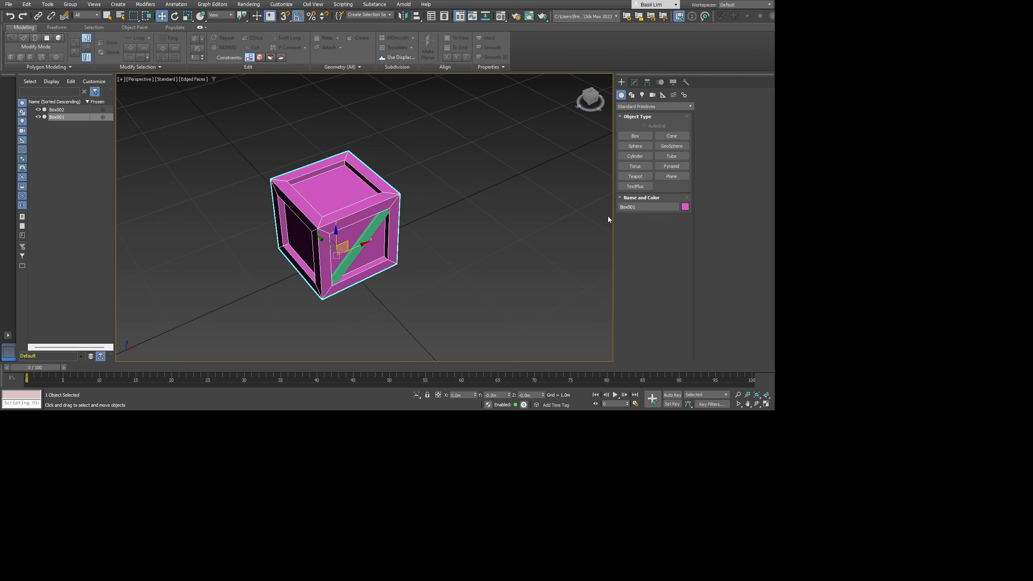
{"action": "left_click", "coordinate": [634, 83]}
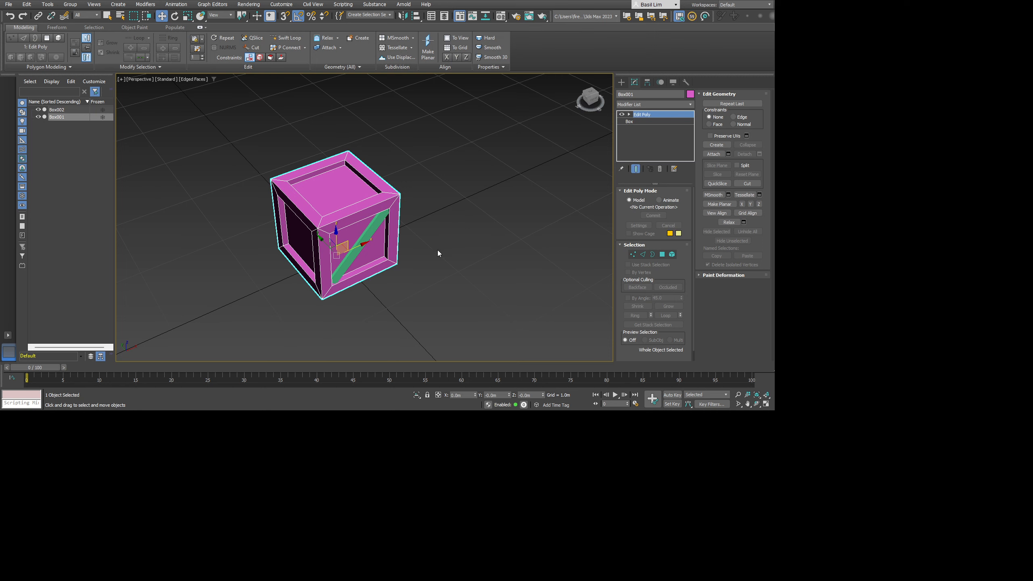
{"action": "left_click", "coordinate": [719, 153]}
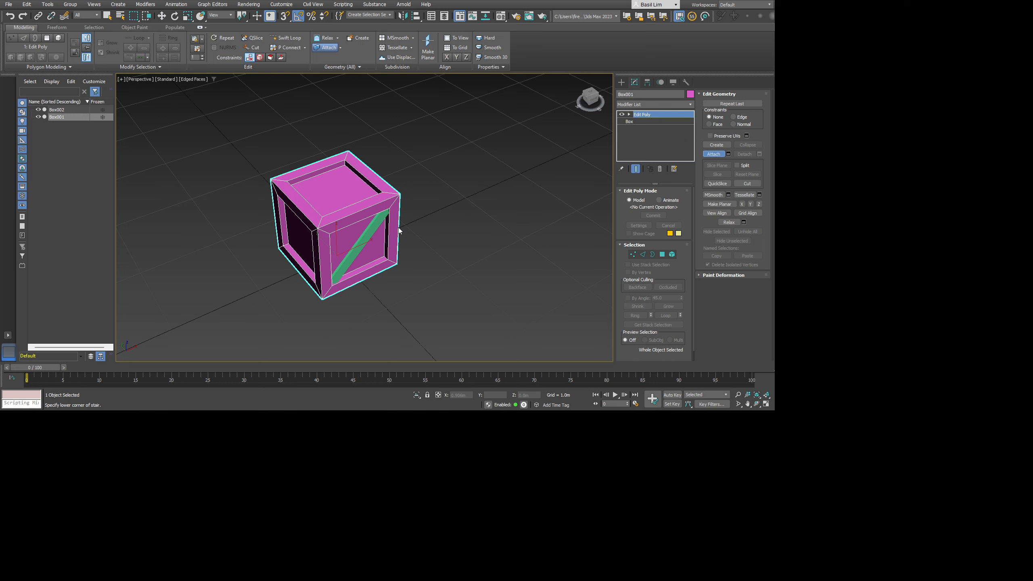
{"action": "left_click", "coordinate": [378, 225]}
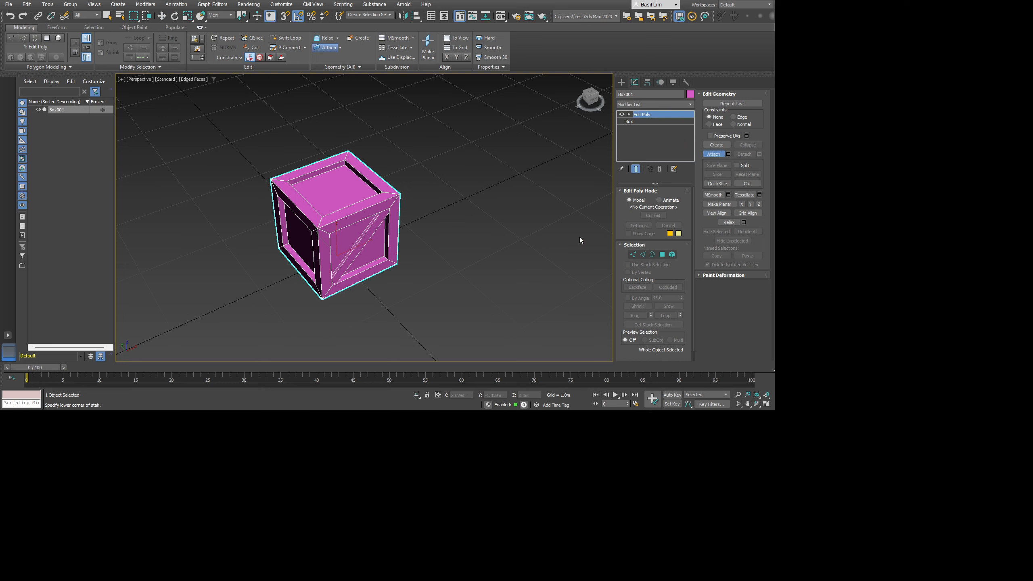
{"action": "key", "text": "w"}
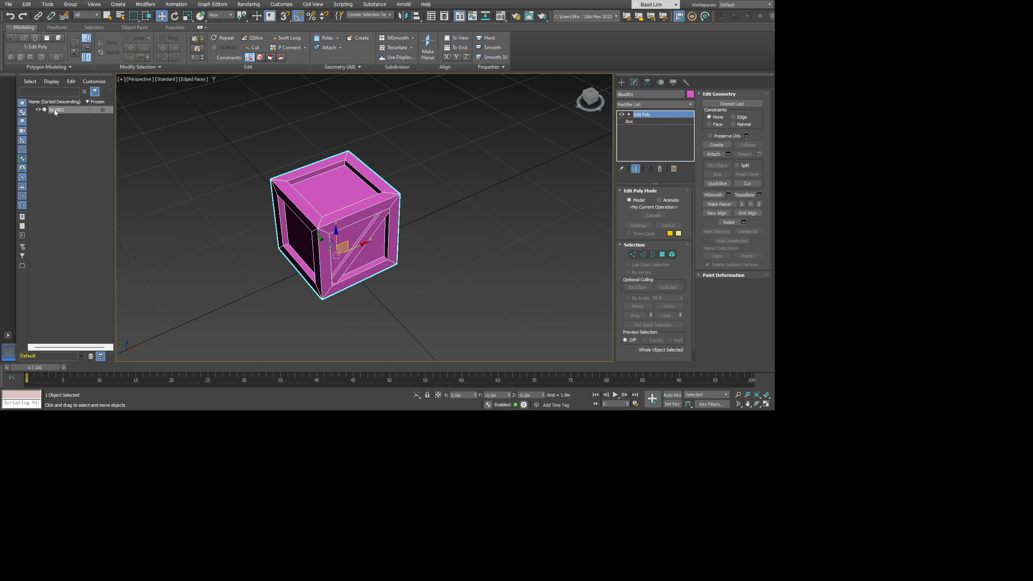
Step: Enter Element sub-object mode and select the crate body and plank in turn, ending with the diagonal plank element selected
{"action": "left_click", "coordinate": [672, 255]}
{"action": "left_click", "coordinate": [363, 231]}
{"action": "left_click", "coordinate": [368, 233]}
{"action": "left_click", "coordinate": [336, 202]}
{"action": "left_click", "coordinate": [367, 235]}
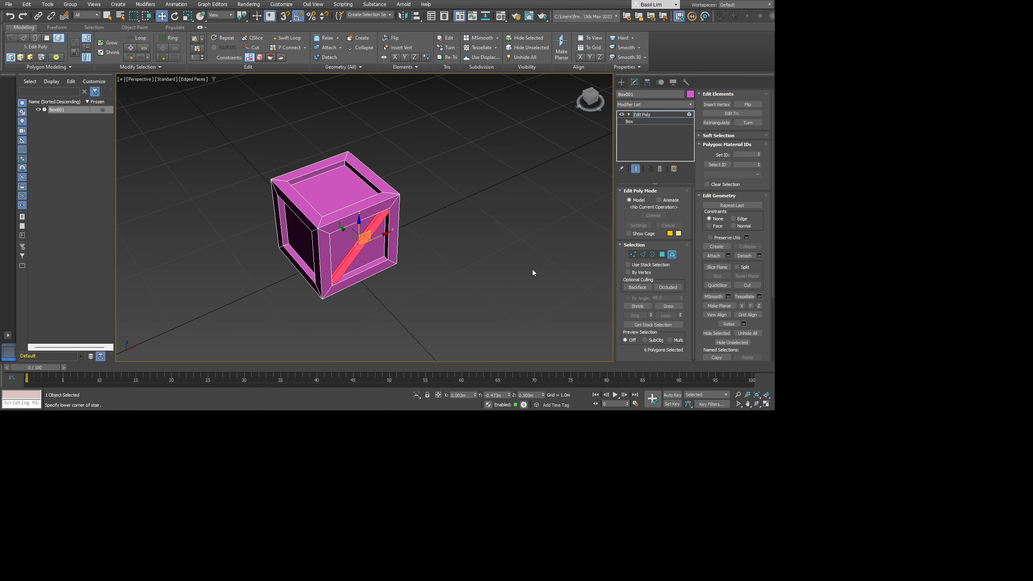